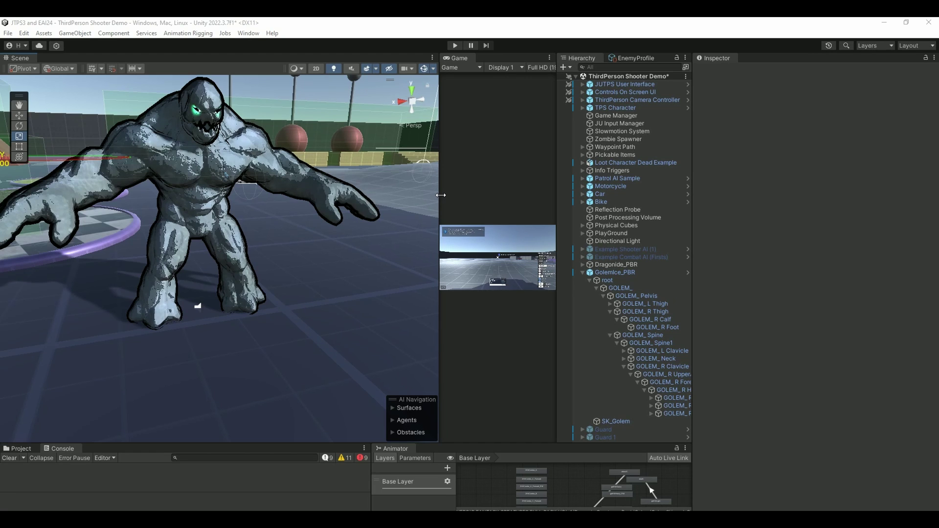
Widen the Game view, then playtest by shooting the golem and red spheres, reloading once
drag(435, 193, 395, 186)
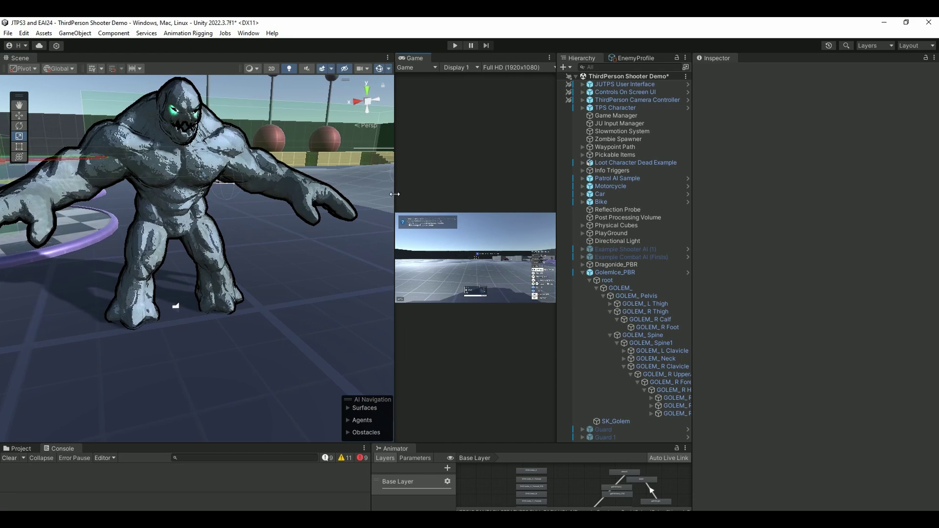
drag(398, 100, 215, 100)
key(ctrl+p)
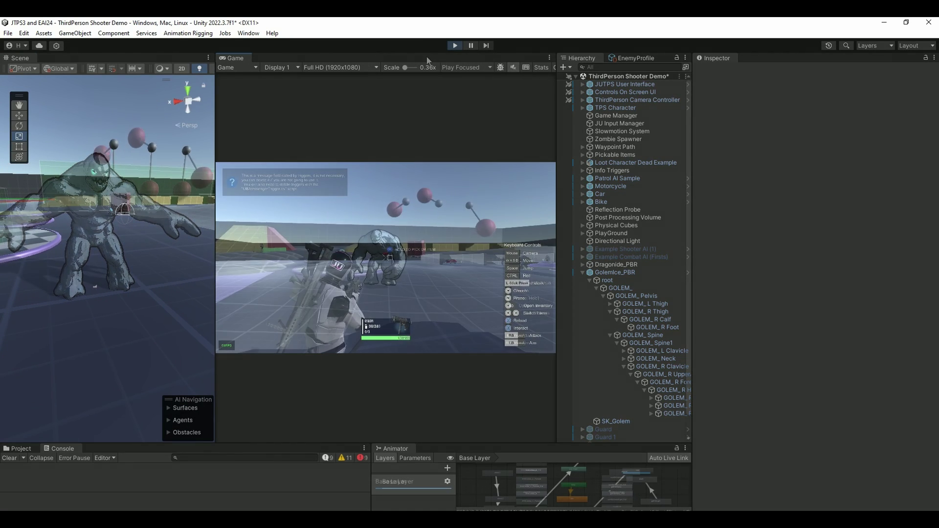
click(386, 257)
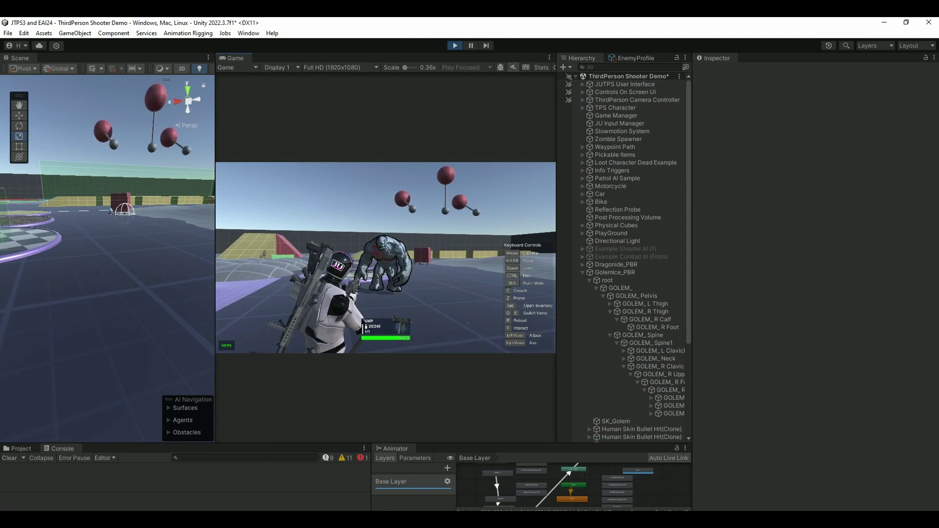
click(386, 257)
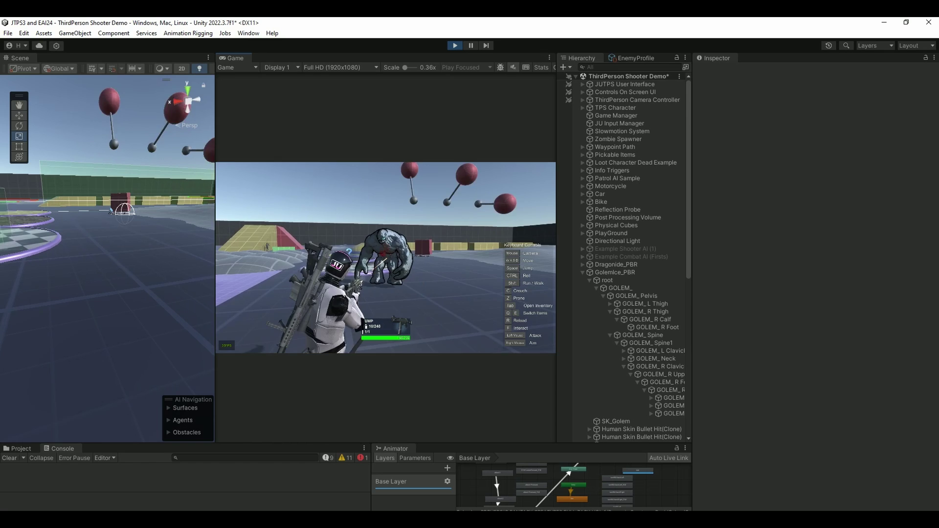
key(r)
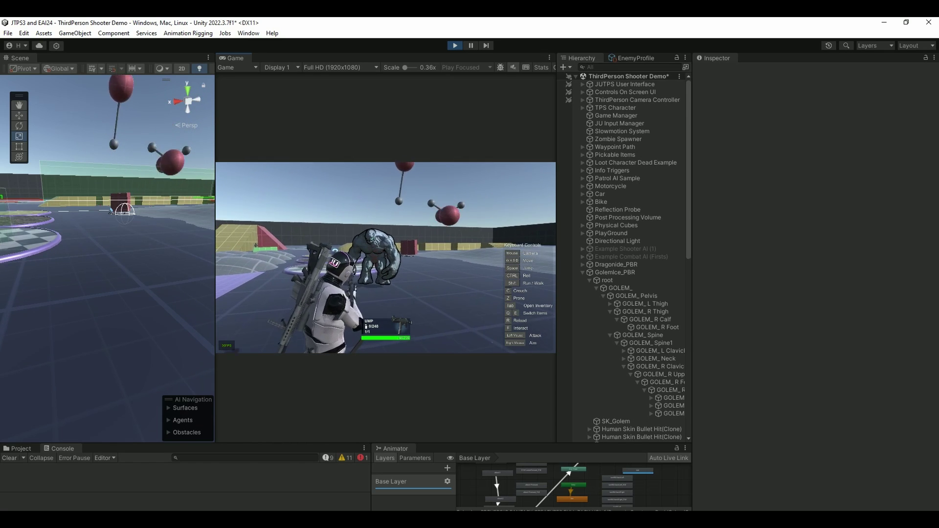
key(ctrl+p)
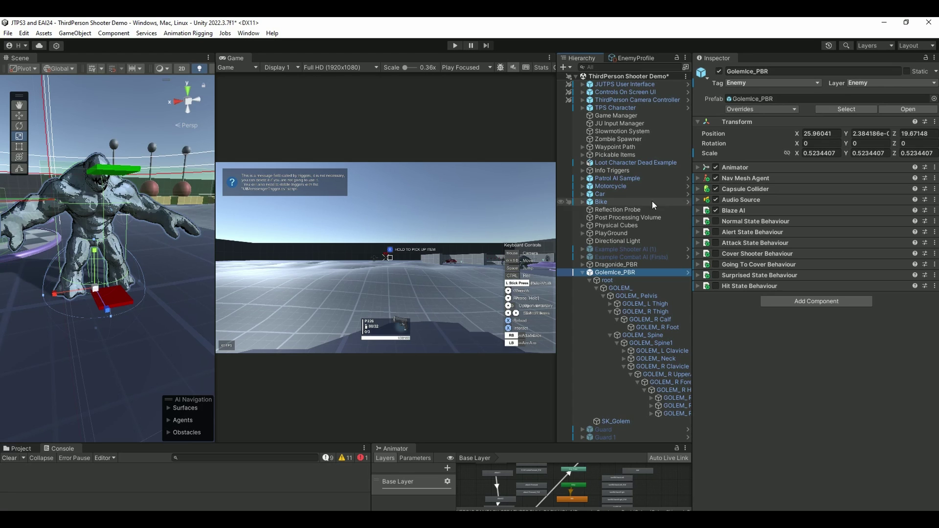
Open the TPS Character UMP's Bullet prefab and expand its Enemy impact effect, Human Skin Bullet Hit
click(675, 107)
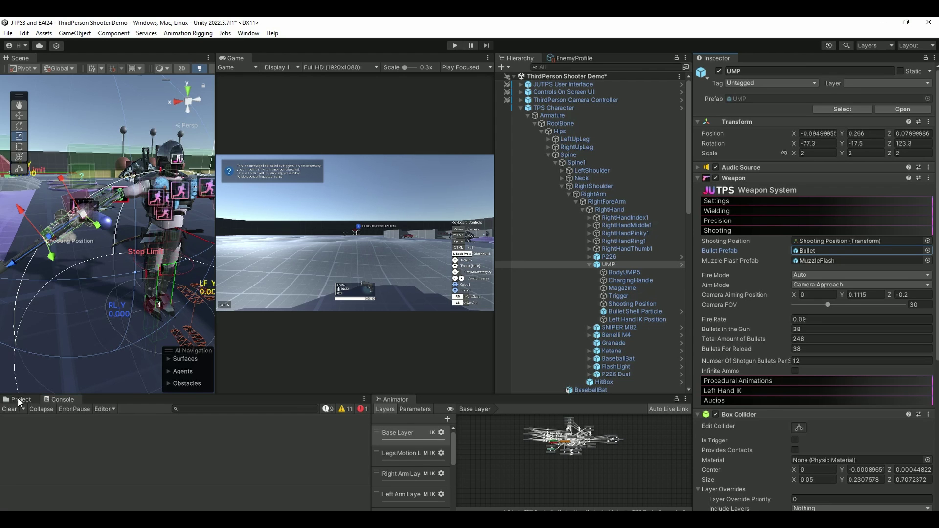
click(19, 399)
double_click(807, 250)
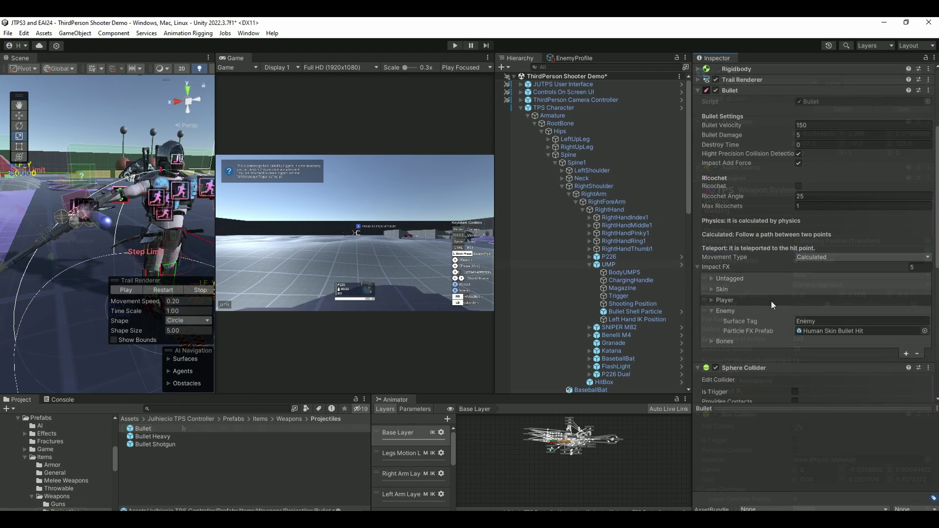
click(708, 311)
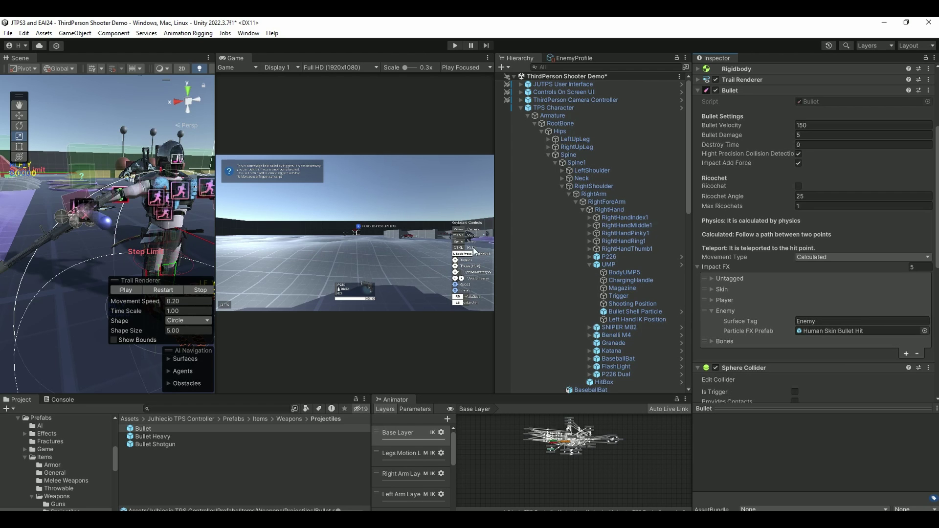
Select GolemIce_PBR and view its Blaze AI Targets: Player and Enemy layers, Player hostile
double_click(558, 273)
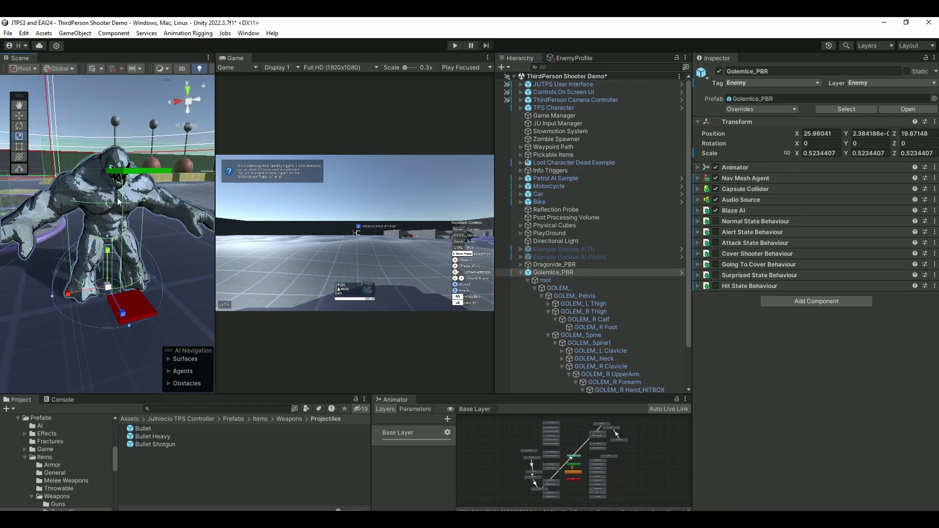
click(118, 201)
click(119, 201)
click(558, 241)
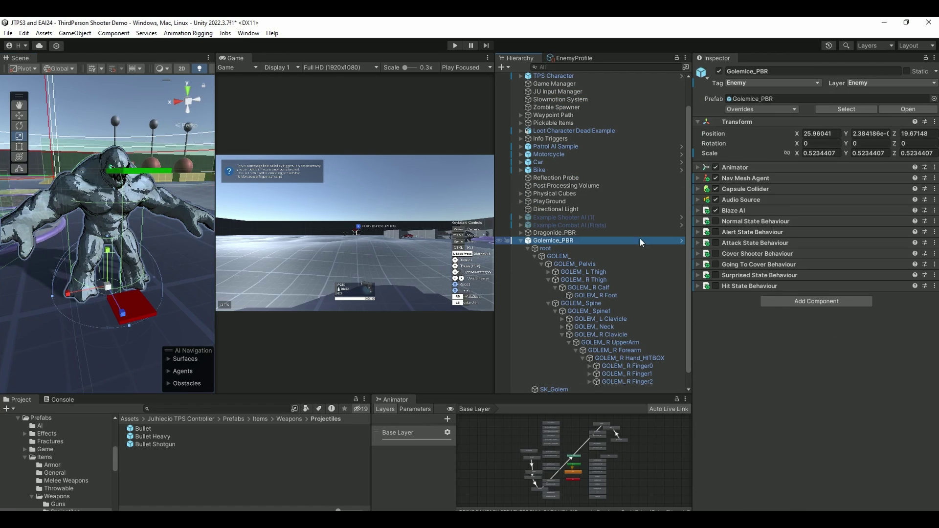
click(738, 210)
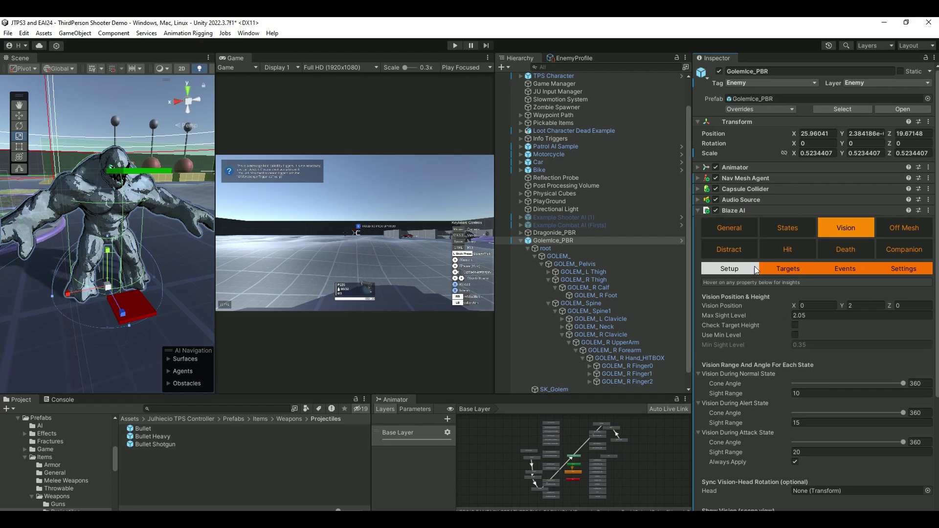
click(789, 270)
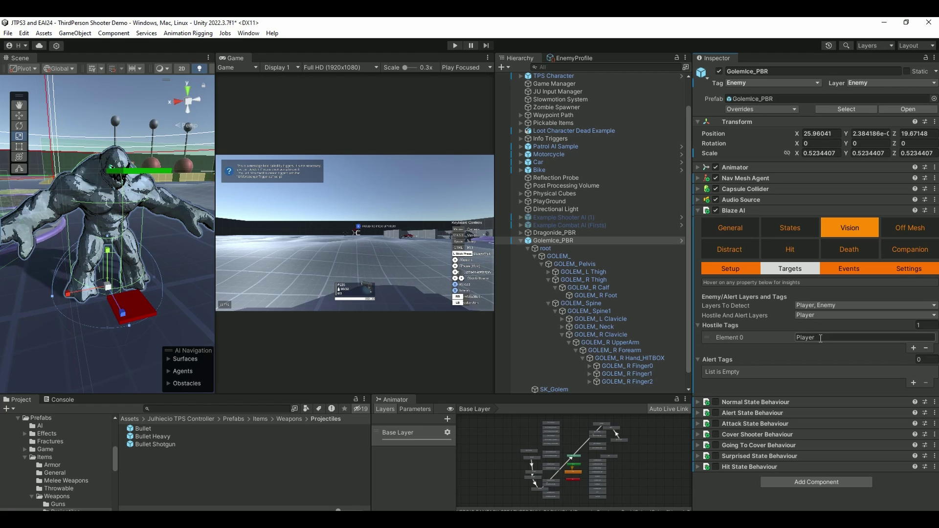
Import blazeAIJUtpsIntegrationv1.unitypackage from the PACKAGE folder with all its scripts
click(455, 45)
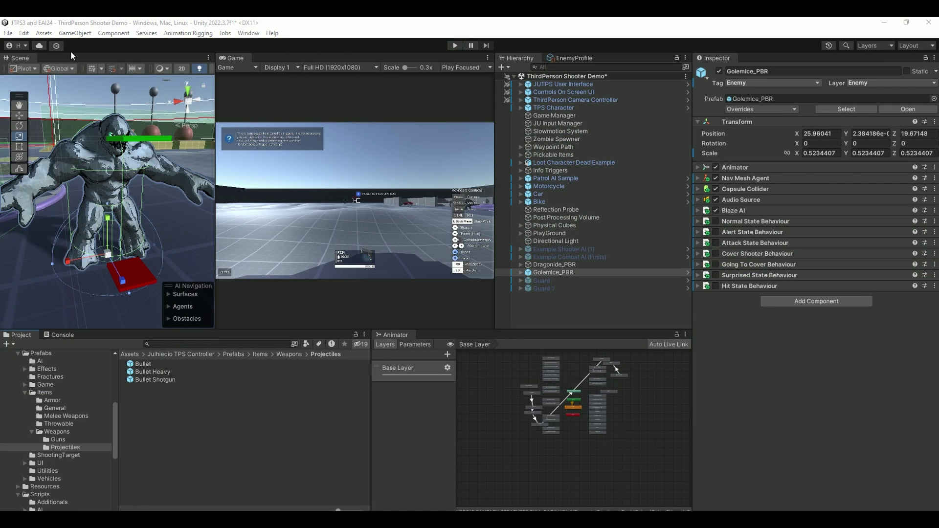
click(42, 35)
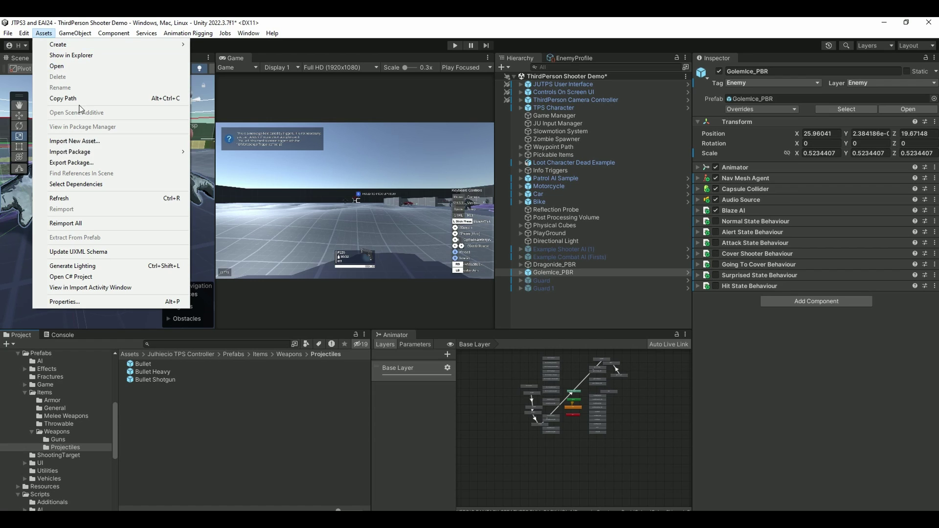
mouse_move(83, 158)
click(229, 151)
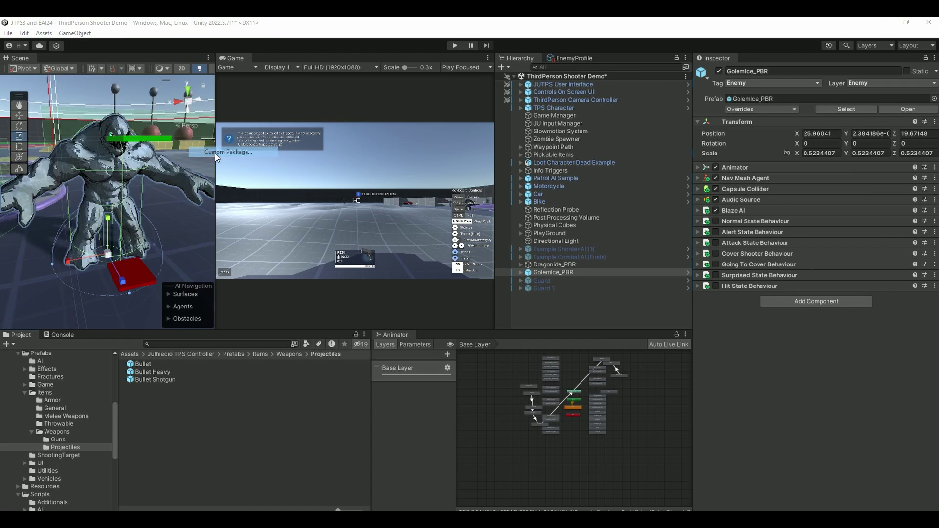
click(207, 65)
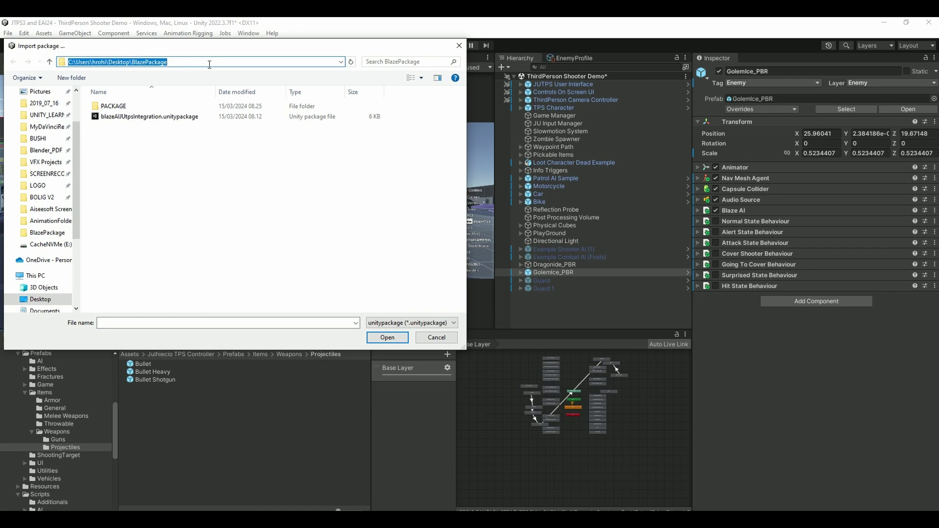
text(\PACKAGE)
key(Return)
click(130, 106)
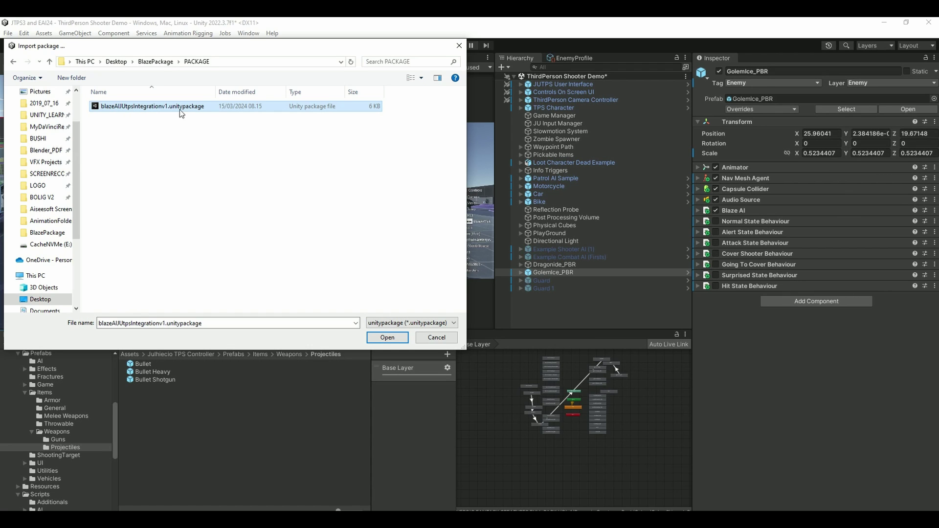
click(389, 339)
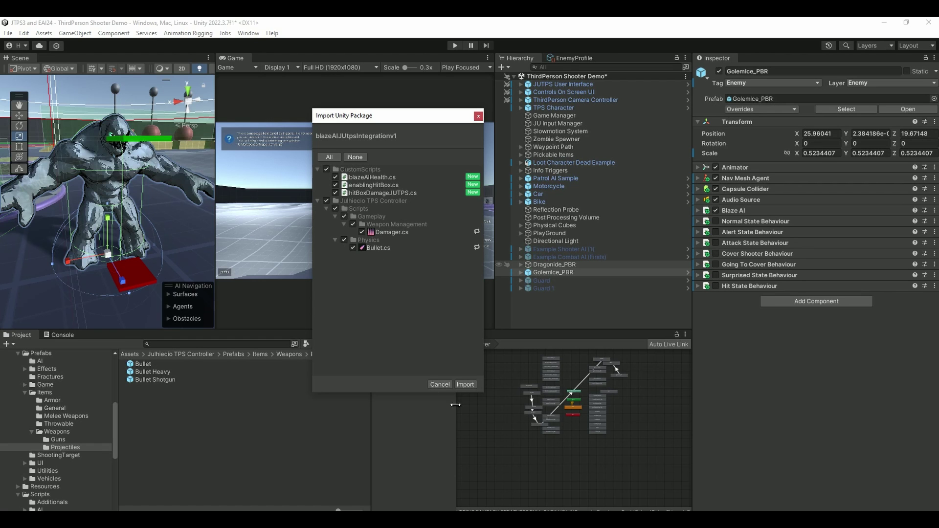
click(465, 385)
Playtest as the player with the UMP while the golem chases and attacks, then stop
key(ctrl+p)
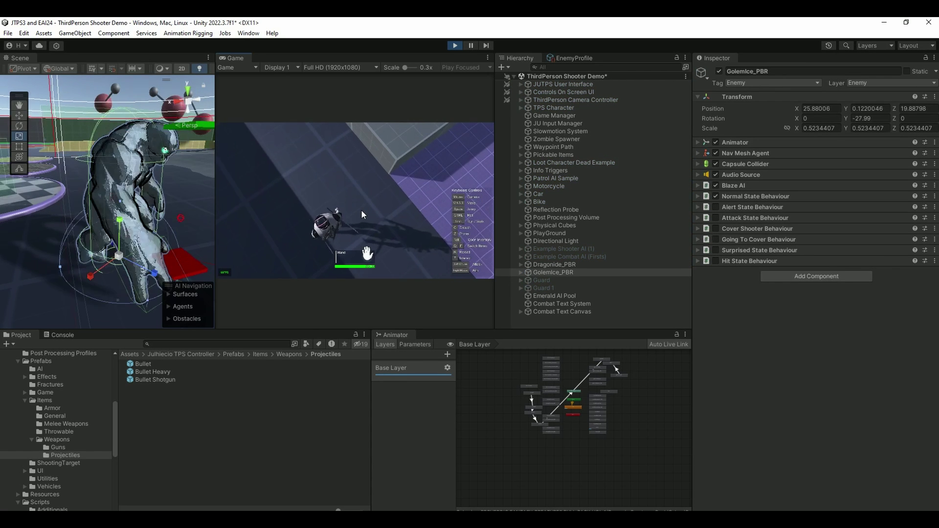
click(341, 182)
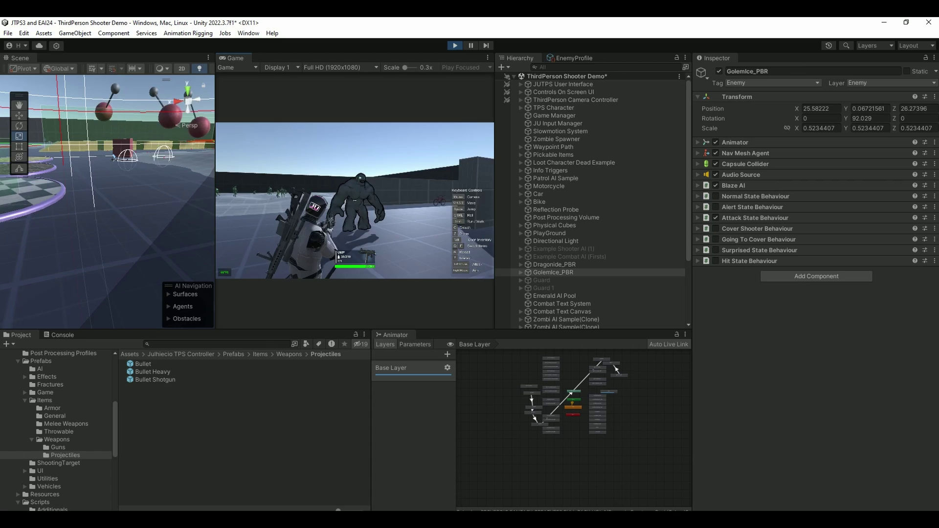
key(e)
click(455, 46)
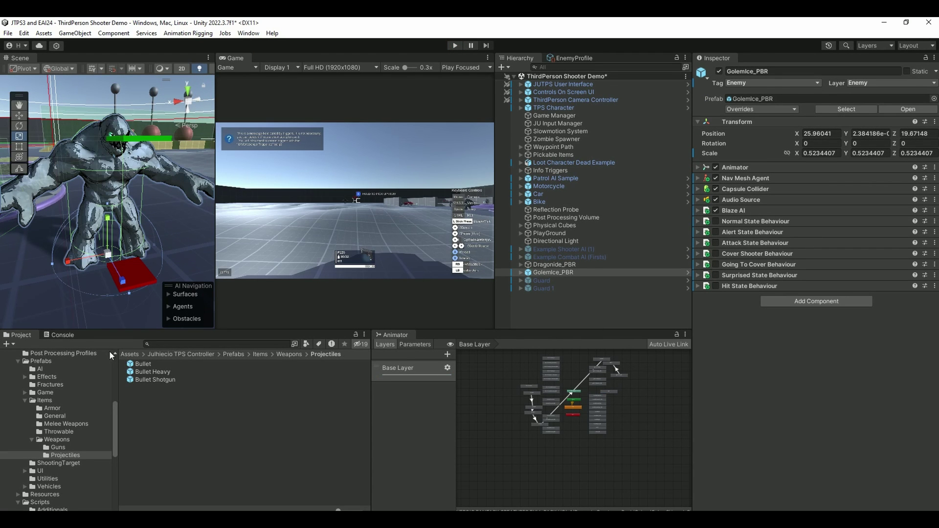
Add blazeAIHealth from CustomScripts to GolemIce_PBR with Max Health 100, then start play
click(130, 355)
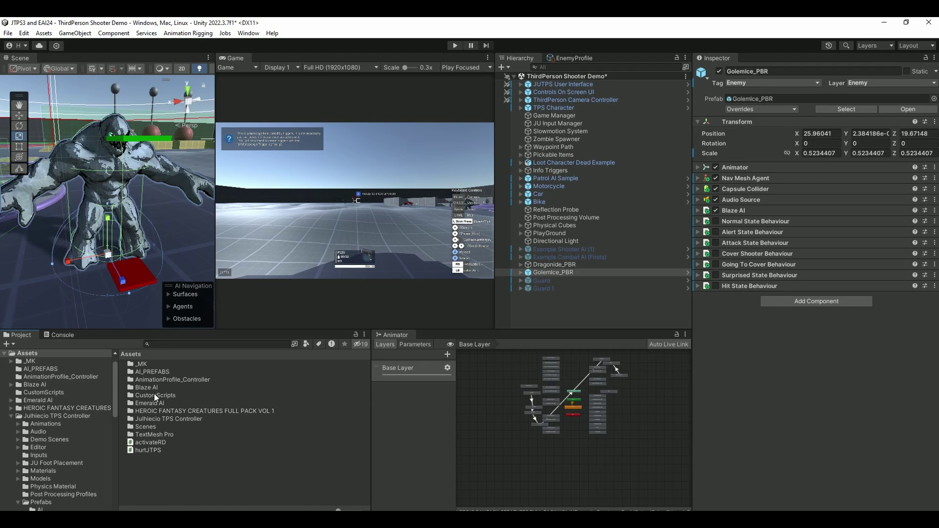
double_click(153, 396)
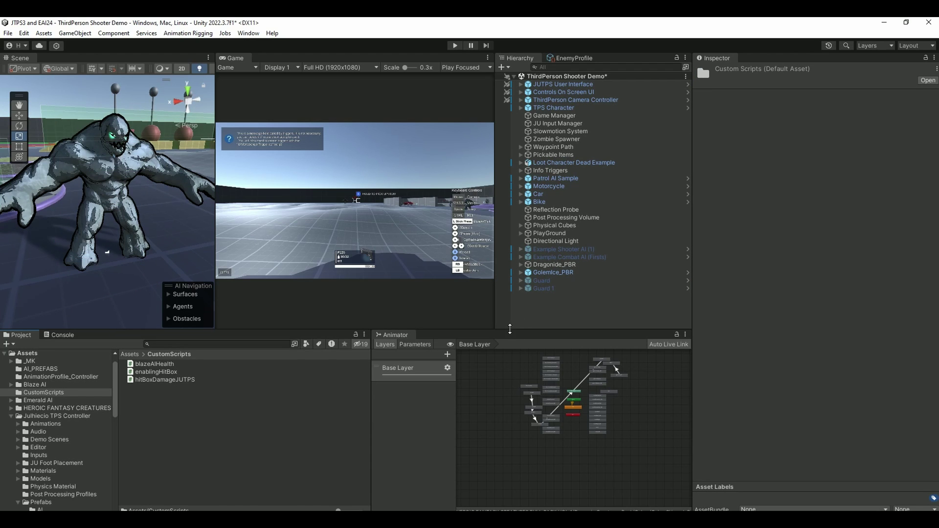
click(548, 273)
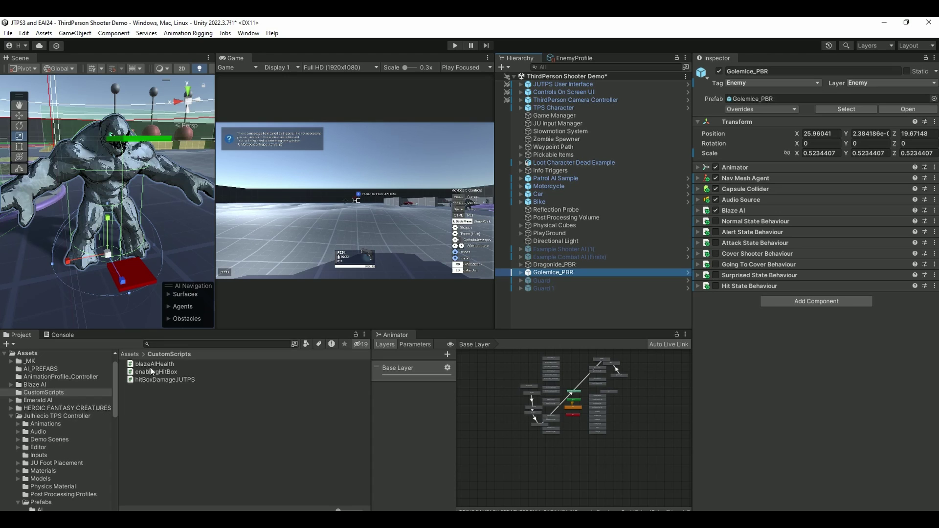
mouse_move(145, 365)
mouse_down()
mouse_move(789, 333)
mouse_move(763, 333)
mouse_up()
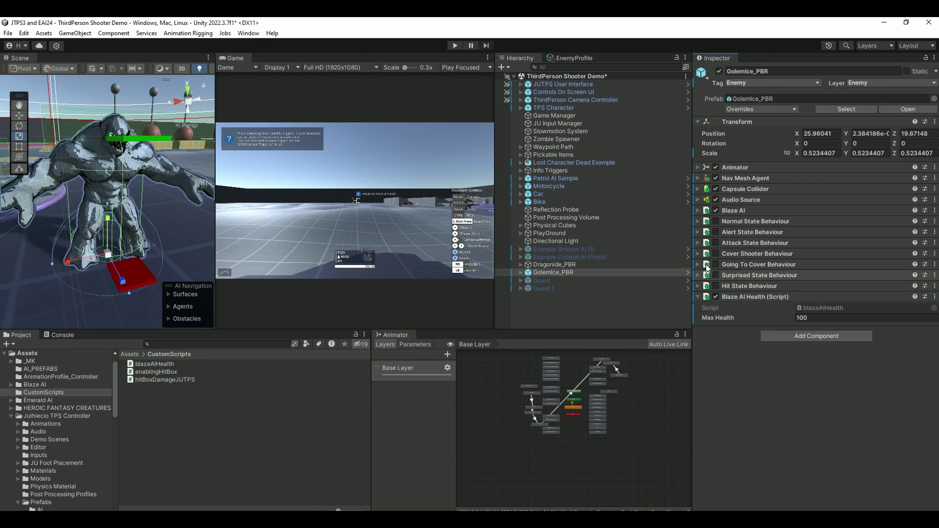
click(456, 46)
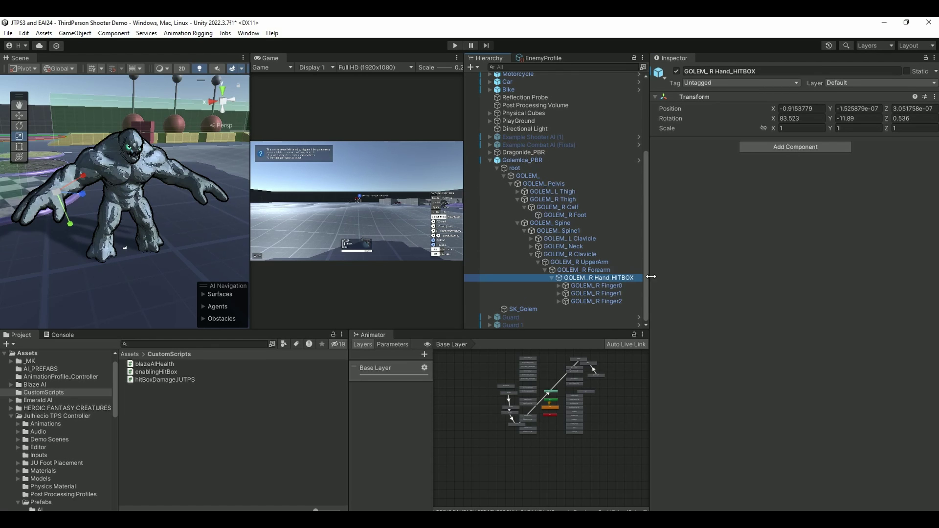
Give the hand bone a Box Collider at Center X -0.9 and hitBoxDamageJUTPS dealing 10 damage
click(812, 146)
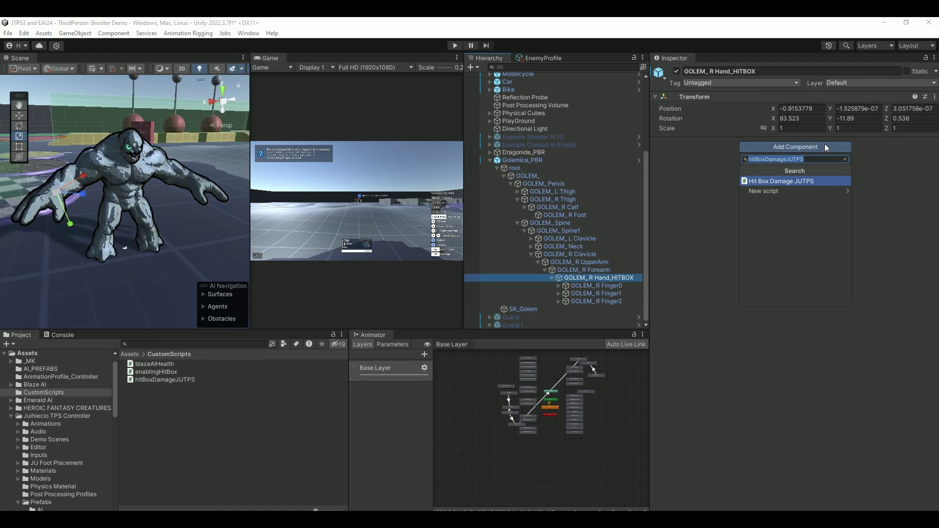
text(box)
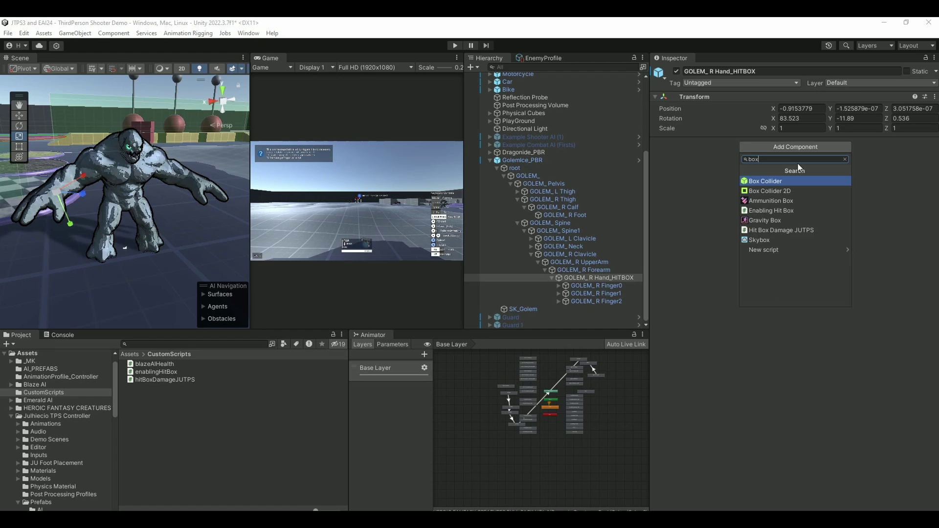
click(793, 184)
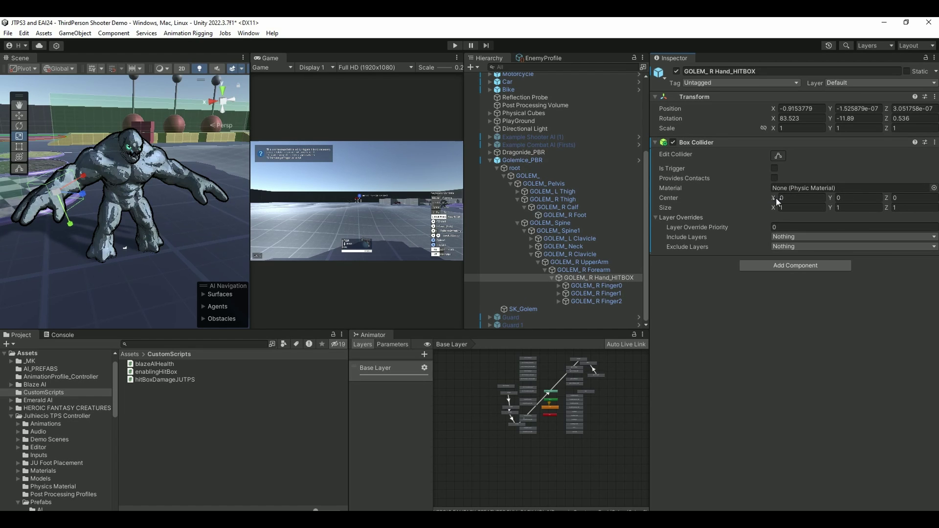
text(-0.9)
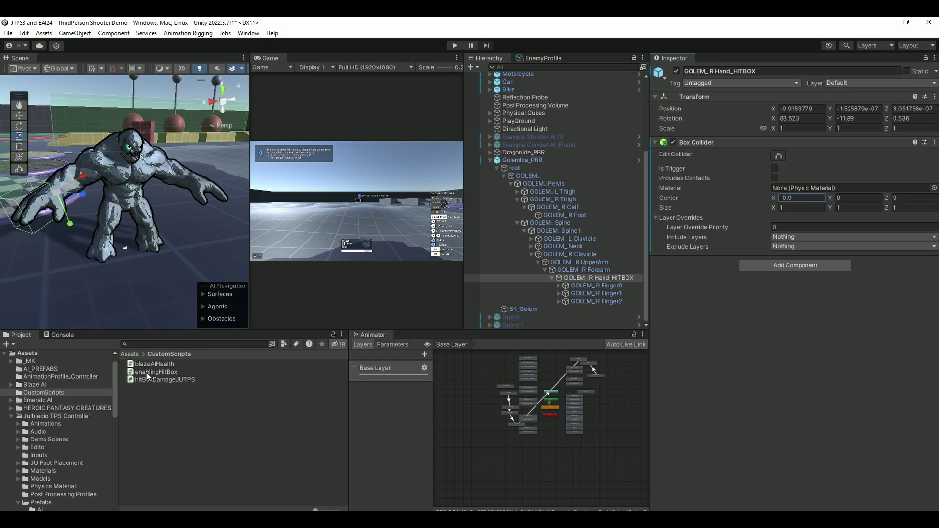
drag(151, 380, 755, 316)
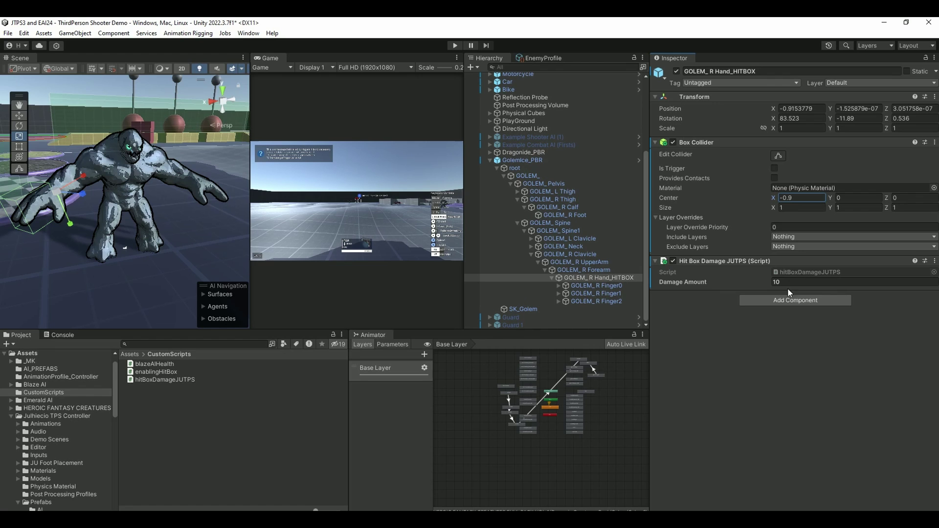
click(64, 190)
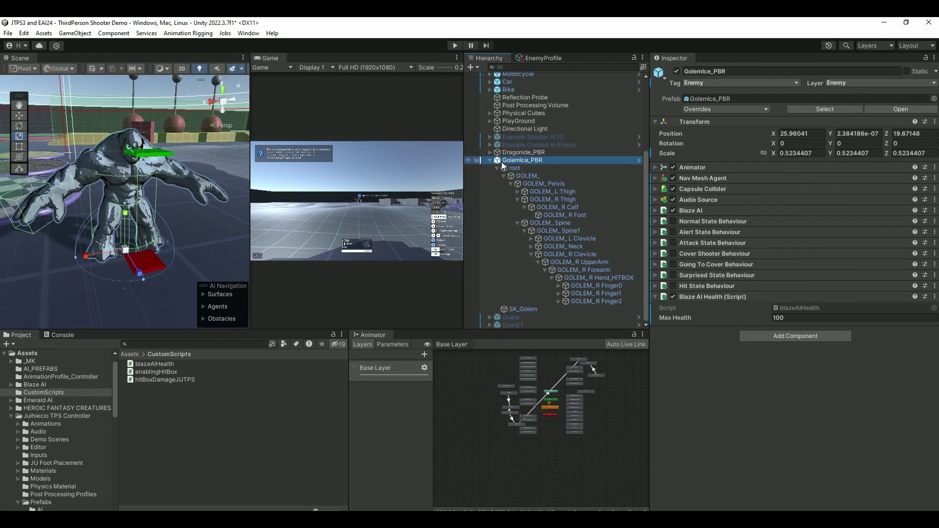
Add enablingHitBox to the golem with GOLEM_R Hand_HITBOX's collider as its Right Box
drag(150, 376, 714, 372)
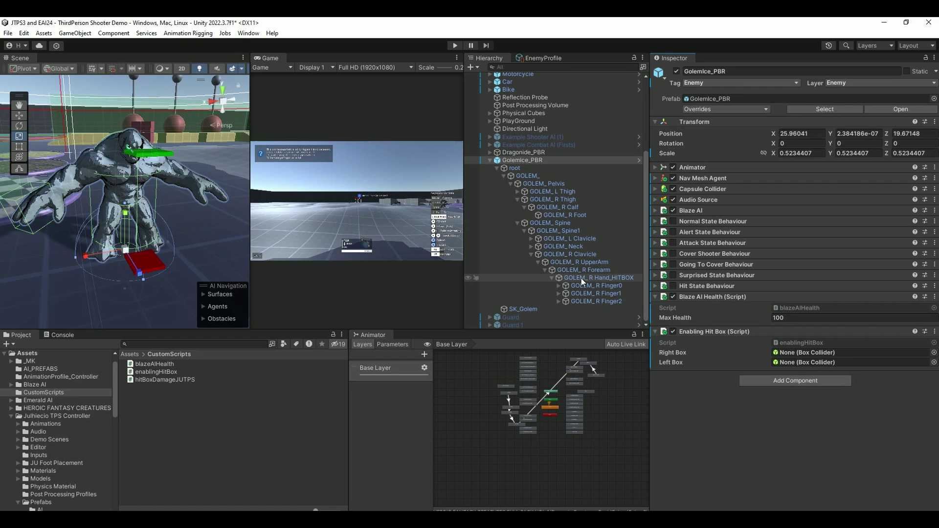
drag(595, 279, 808, 354)
click(934, 331)
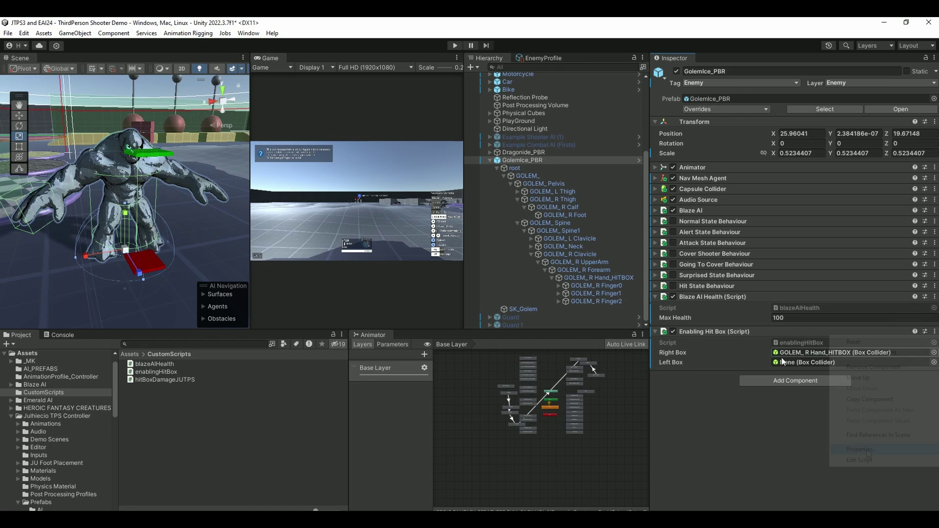
Read enablingHitBox.cs's rightBox/leftBox fields and enableHit/disableBox methods, then return to Unity
click(866, 461)
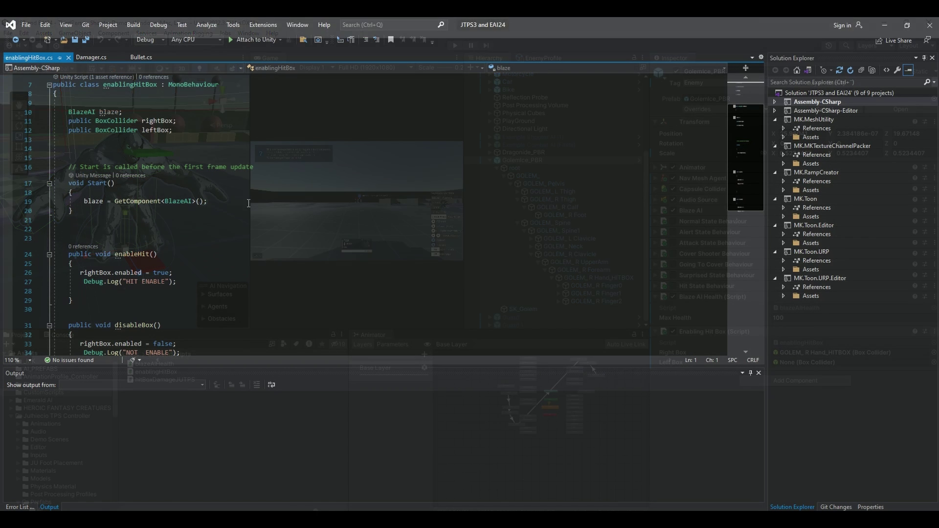
drag(70, 120, 192, 128)
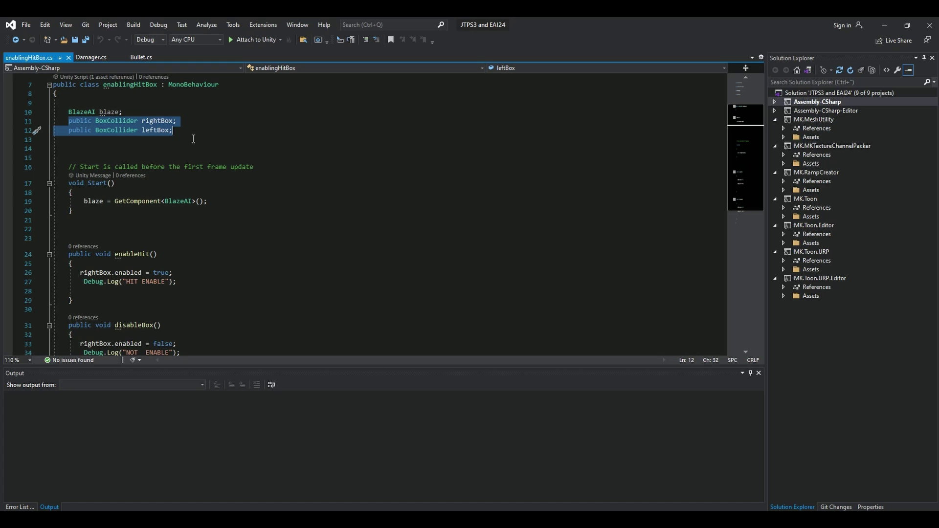
scroll(400, 247, down, 4)
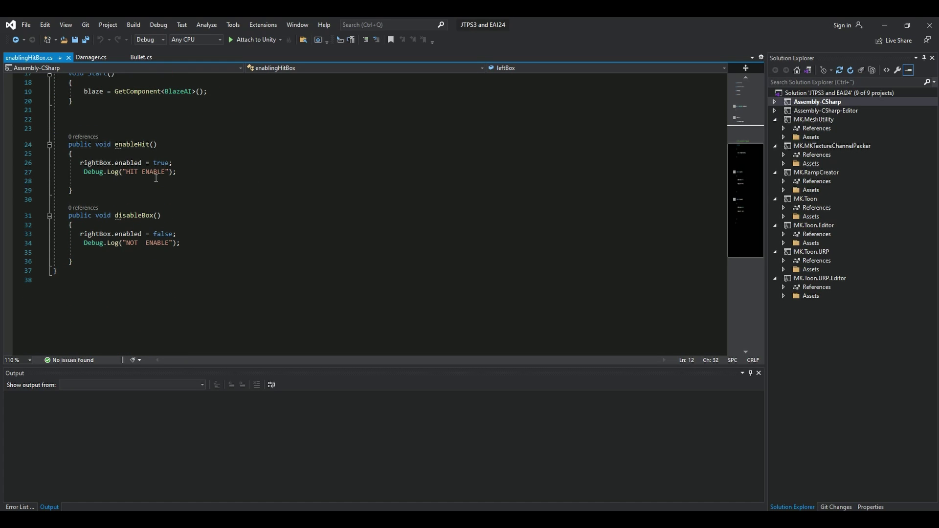
drag(67, 144, 222, 260)
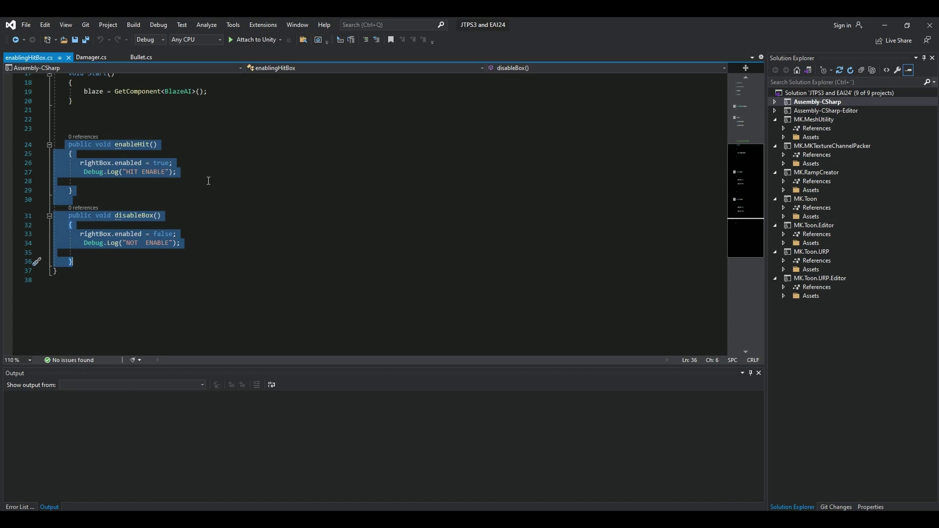
click(134, 145)
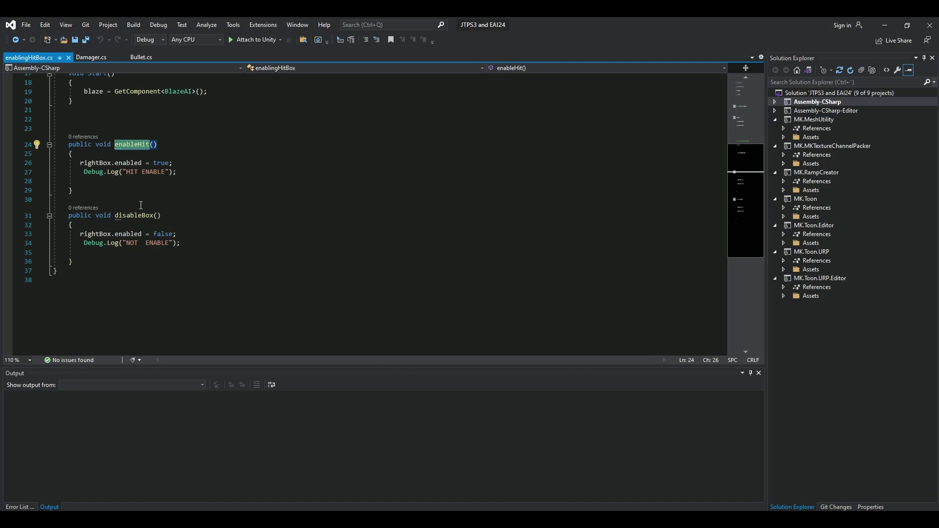
click(187, 162)
drag(113, 144, 127, 144)
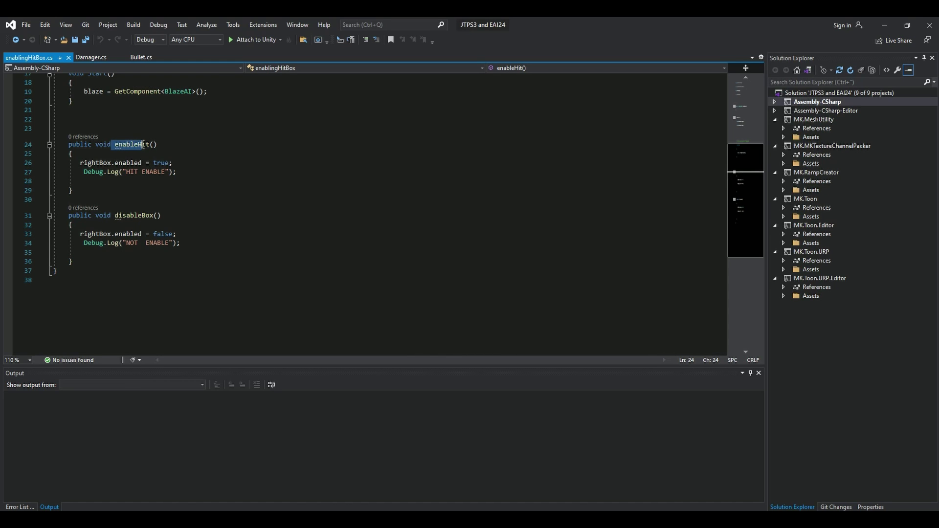
click(127, 145)
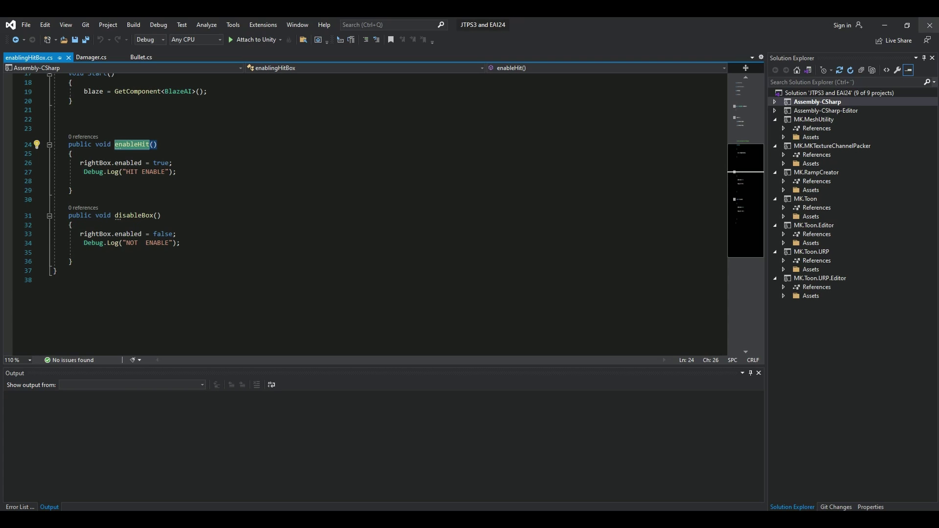
click(885, 25)
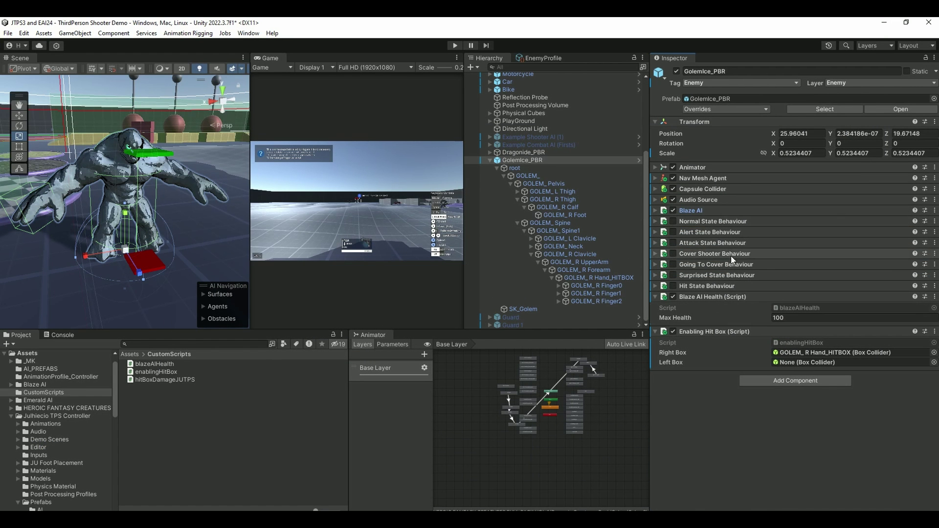
Review the golem's Attack State Behaviour General and Attack settings, including its attack list
click(700, 244)
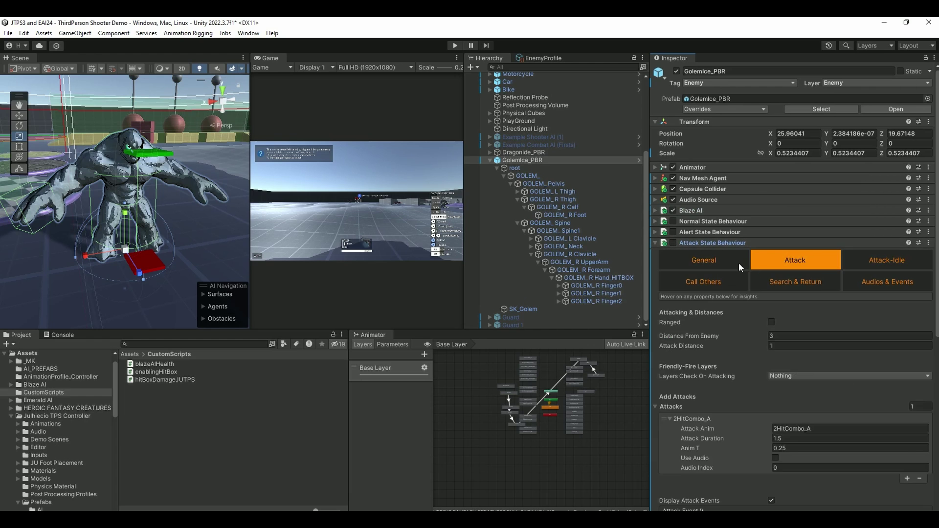
click(709, 261)
scroll(783, 372, down, 2)
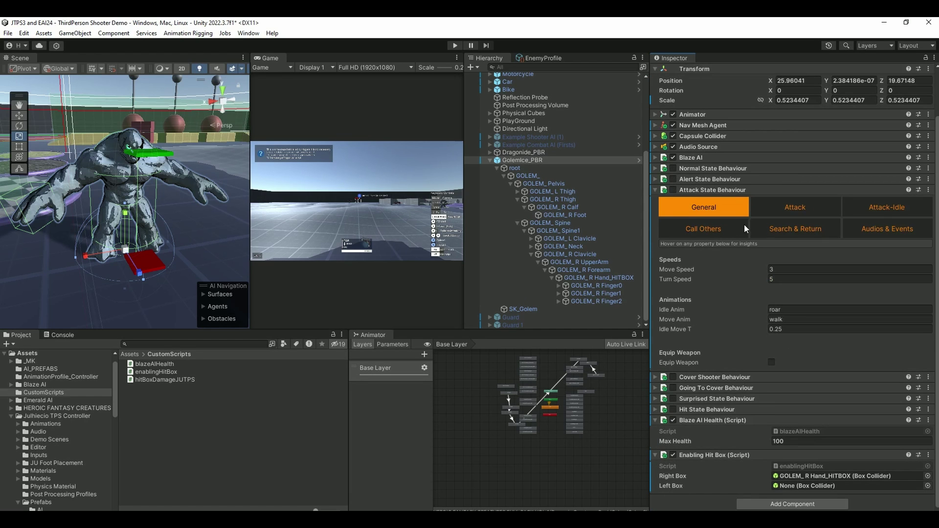
click(776, 210)
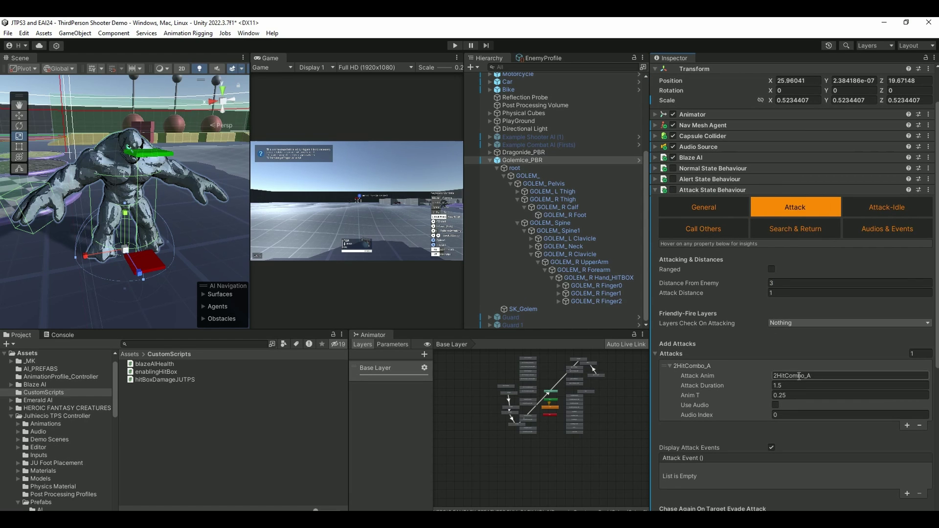
scroll(545, 384, up, 5)
scroll(509, 433, up, 5)
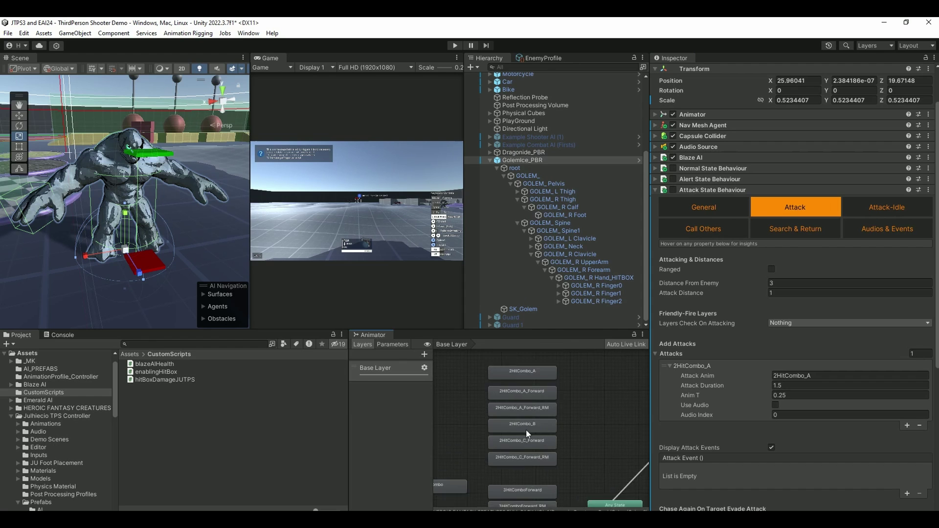
Open the 2HitCombo_A state's clip import settings and expand its Events timeline
click(510, 394)
double_click(510, 390)
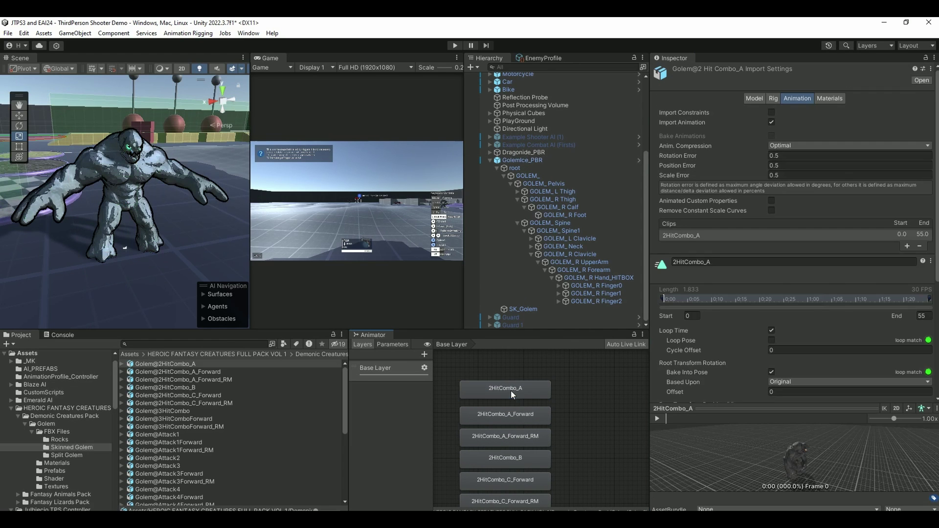
scroll(747, 284, down, 8)
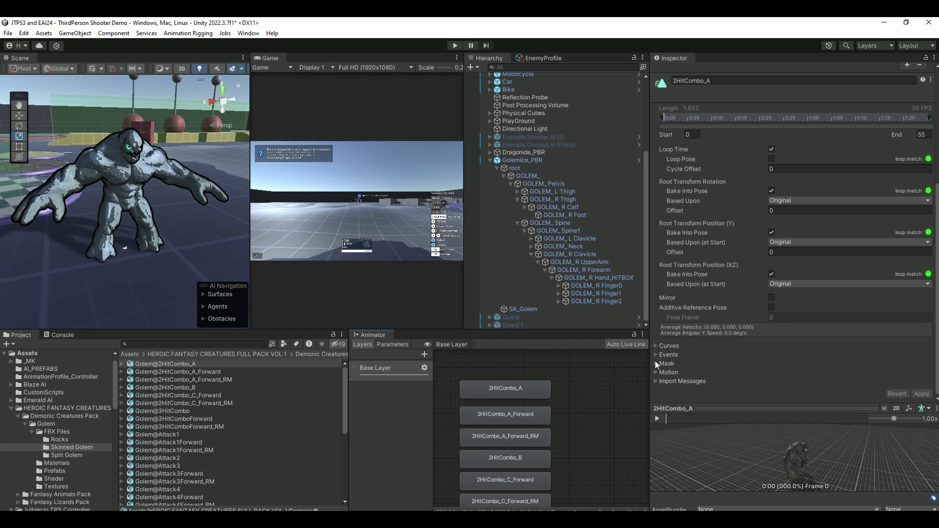
click(655, 355)
scroll(730, 357, down, 3)
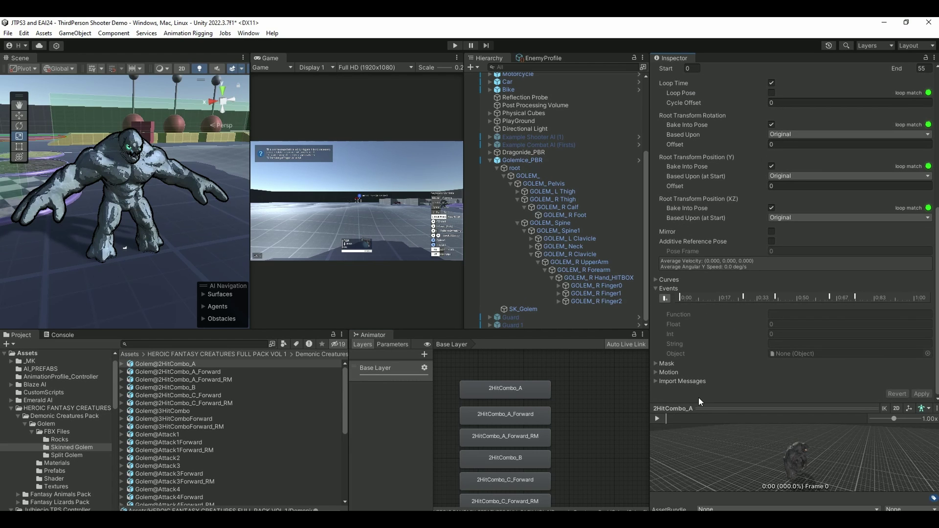
Inspect the four 2HitCombo_A events: two enableHit and two disableBox calls
drag(699, 409, 718, 366)
click(690, 355)
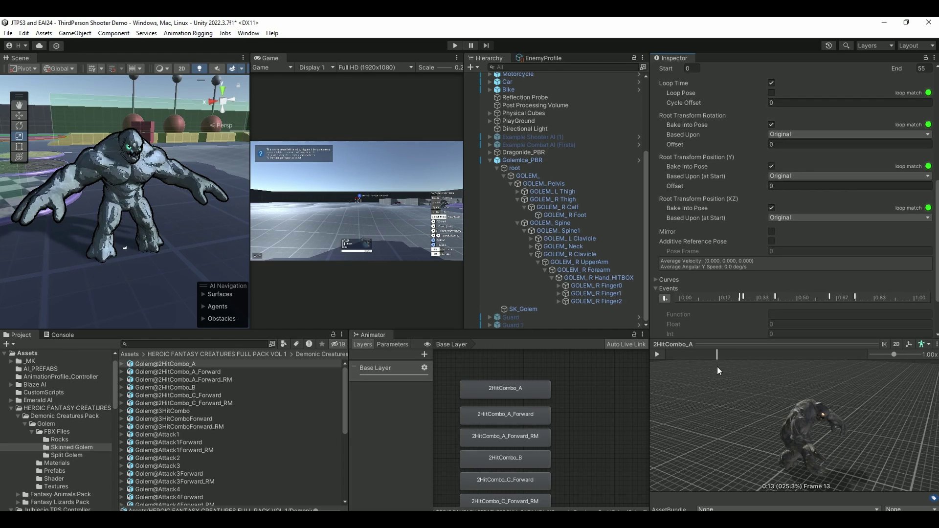
click(742, 298)
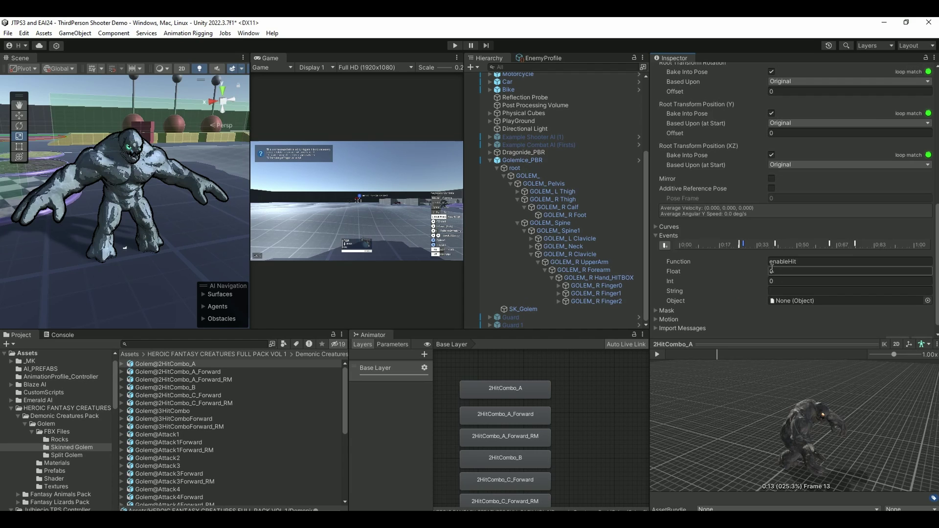
click(775, 243)
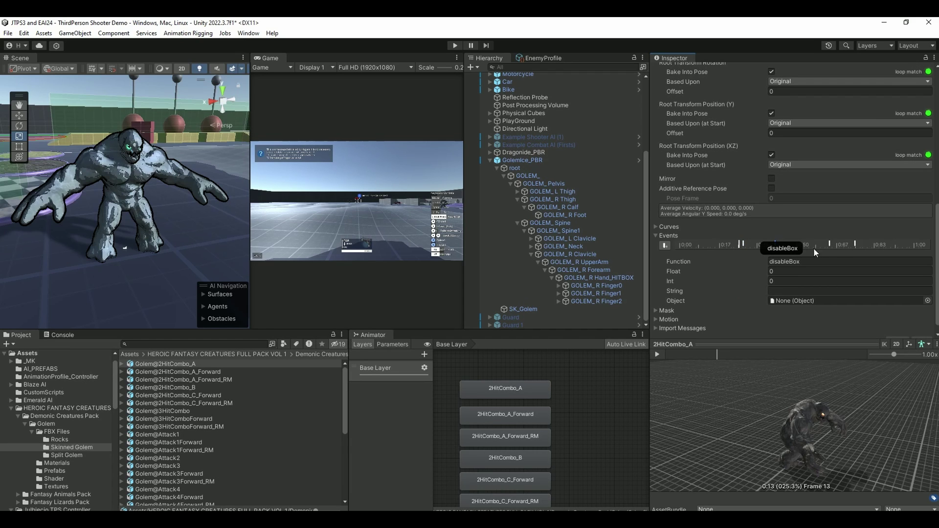
click(830, 244)
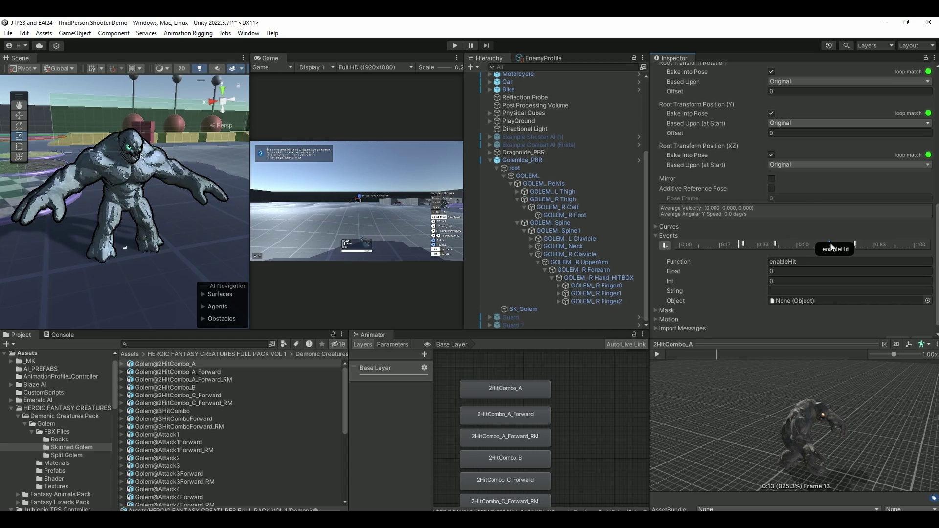
click(855, 244)
drag(718, 357, 806, 352)
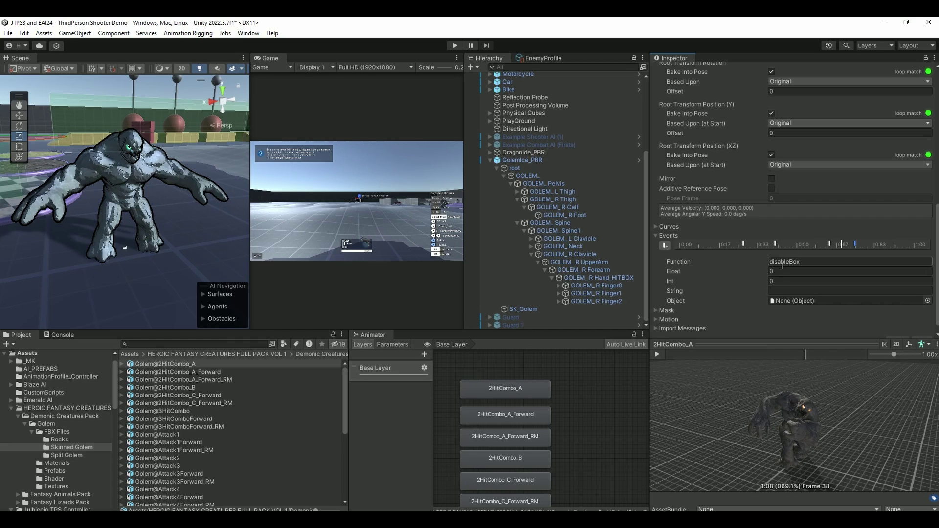
Confirm enableHit on the first event and match it to enableHit()/disableBox() in the script
click(743, 244)
key(Return)
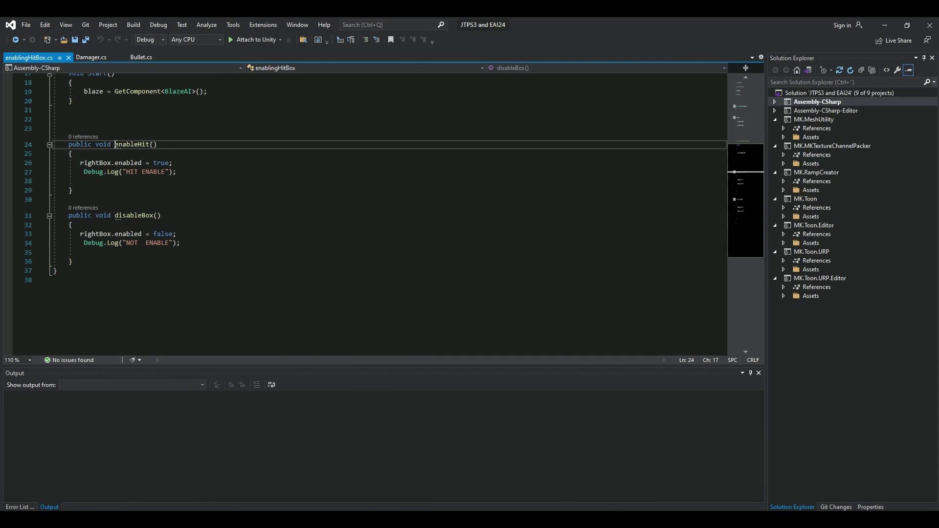
drag(115, 144, 161, 143)
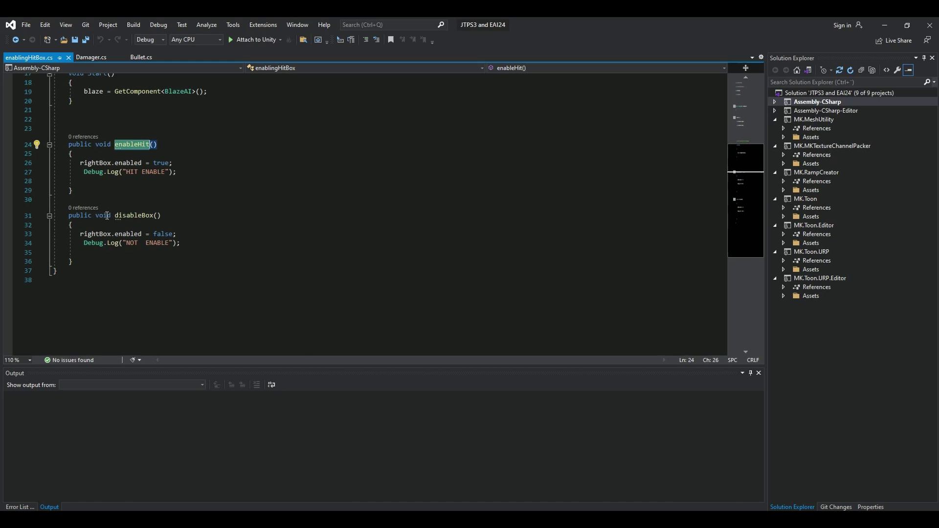
drag(115, 216, 160, 216)
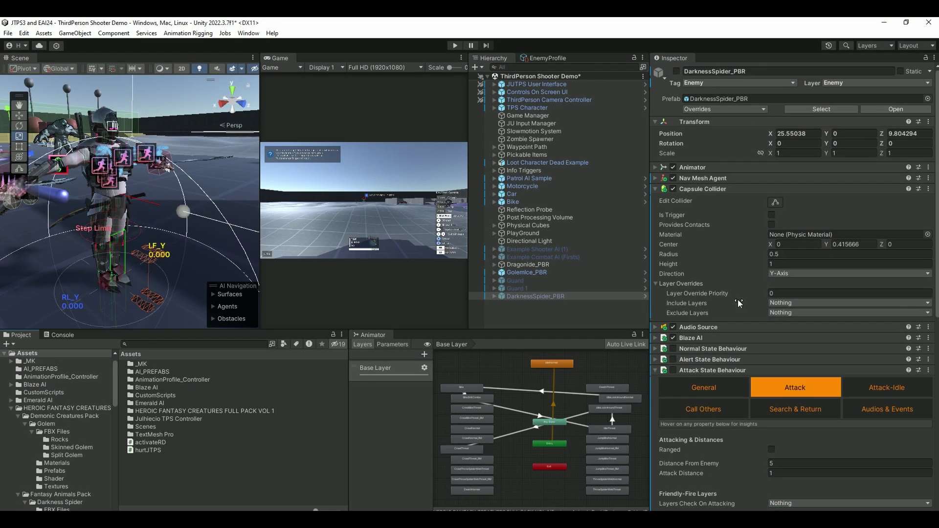
Collapse the Attack State Behaviour and Capsule Collider, frame the character, widen the Game view and enter Play mode
click(656, 371)
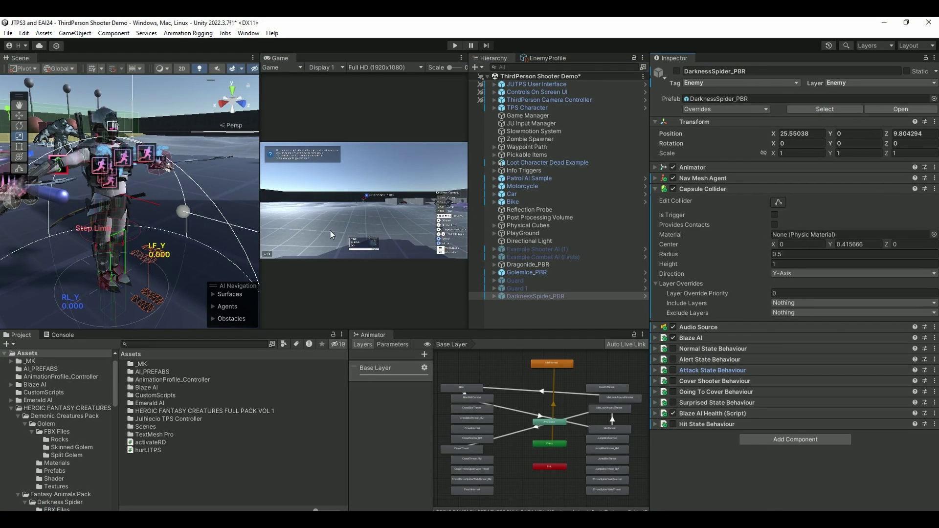
key(f)
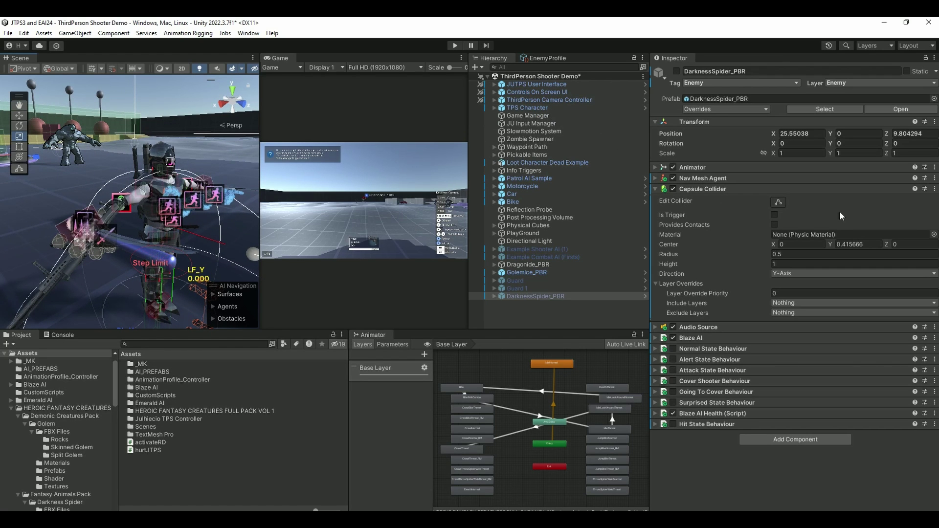
click(684, 192)
drag(469, 191, 517, 190)
click(455, 45)
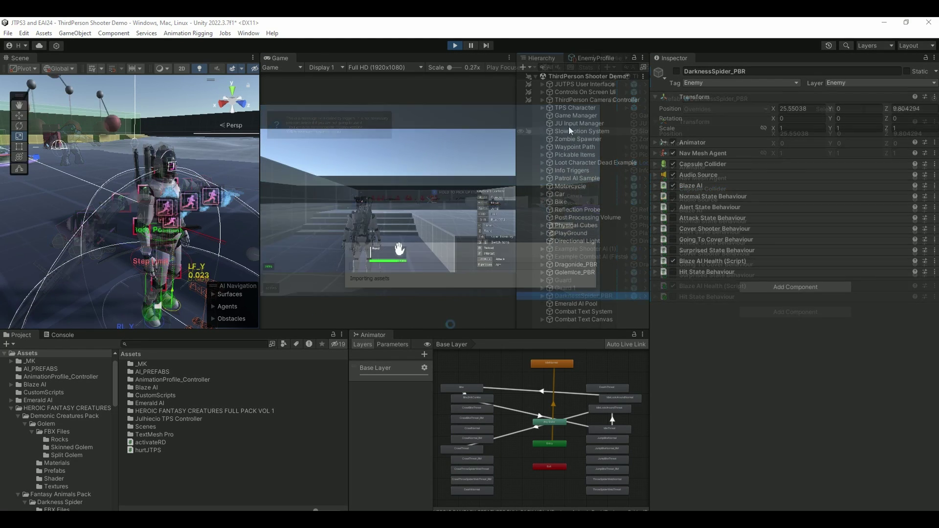
Show TPS Character's JU Health and watch the golem's attacks drop it to 40/100
click(576, 108)
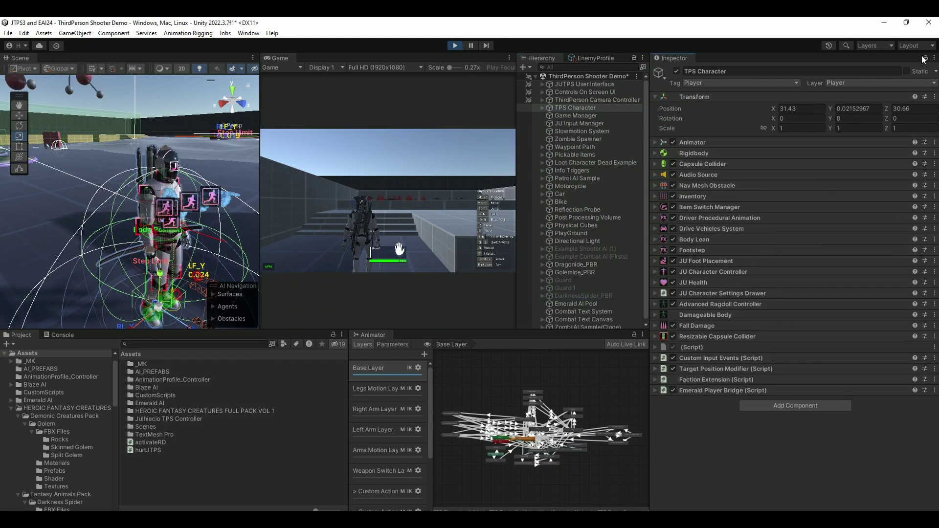
click(698, 284)
scroll(767, 314, down, 2)
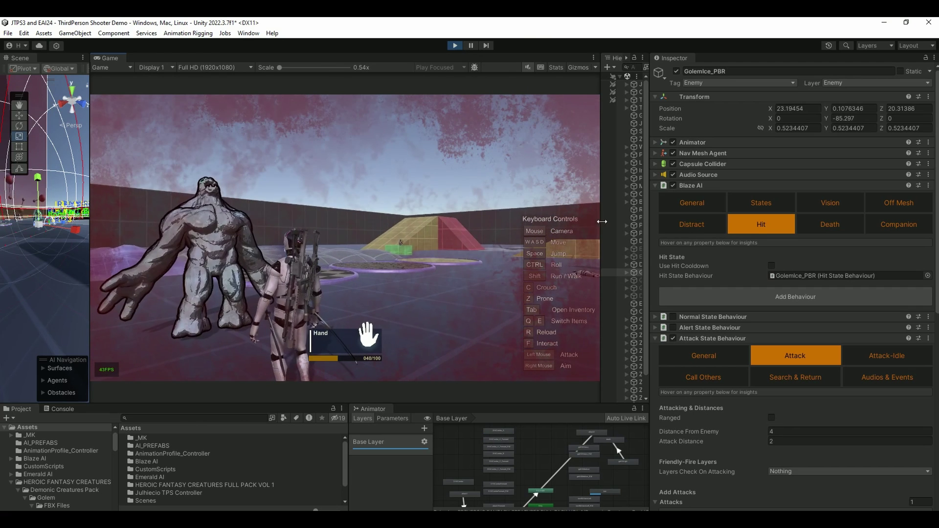
Check that GOLEM_R Hand_HITBOX deals 10 damage, then return to the game until the player dies
drag(599, 219, 454, 224)
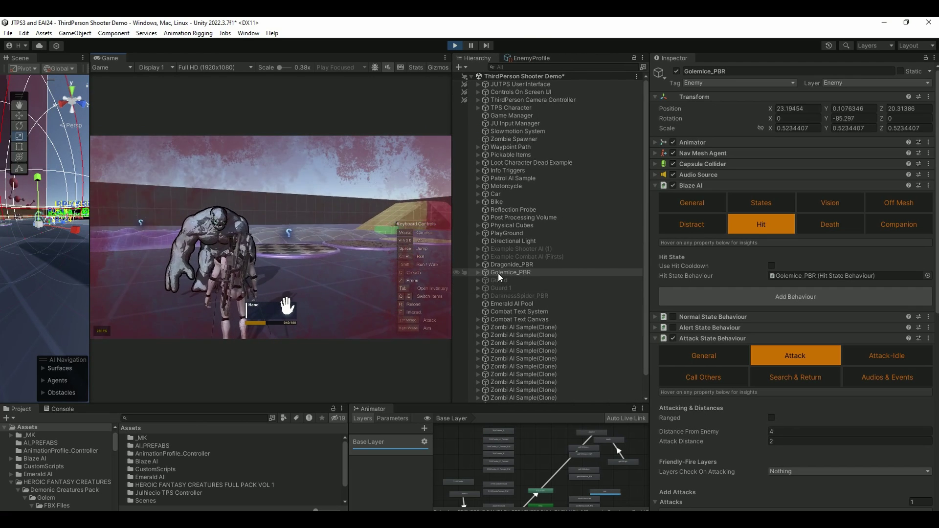
click(479, 272)
scroll(615, 354, down, 3)
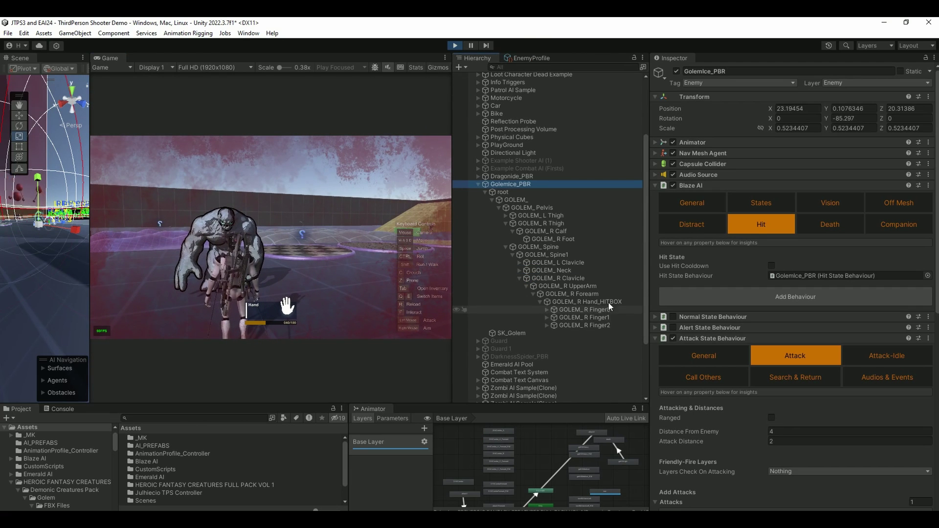
click(609, 302)
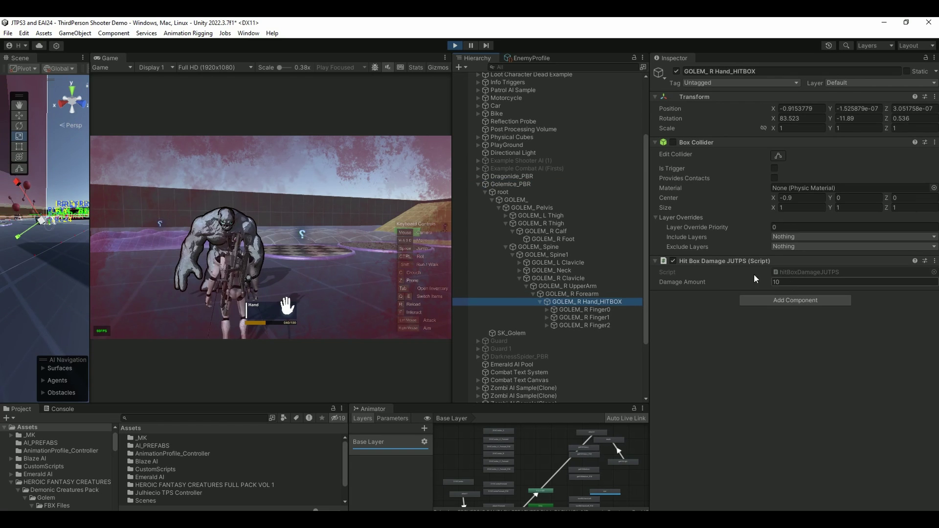
click(342, 230)
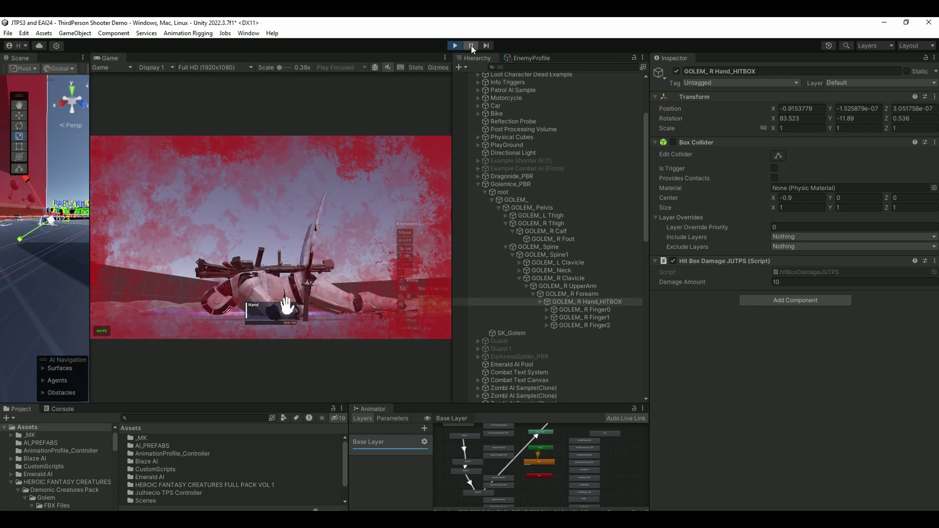
Pause the game on the fallen player at 000/100 health and widen the Game view
click(471, 46)
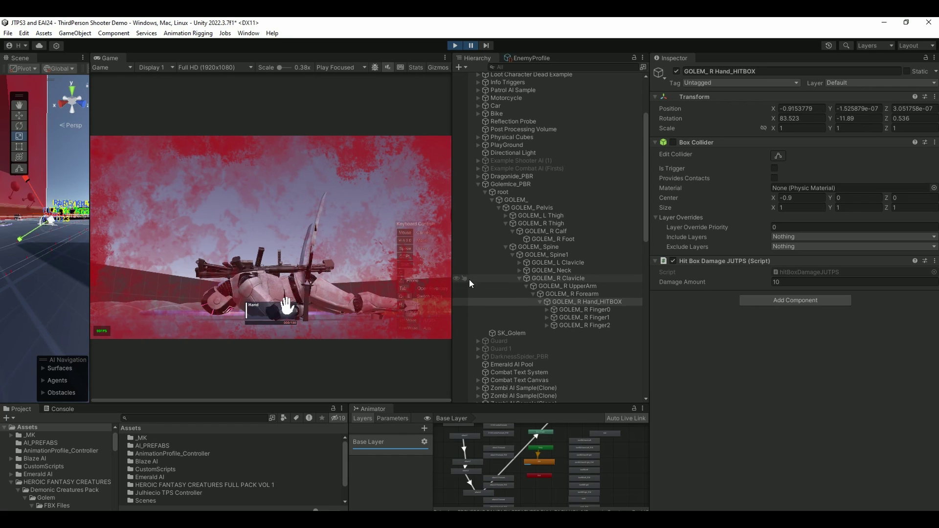
drag(453, 264, 613, 262)
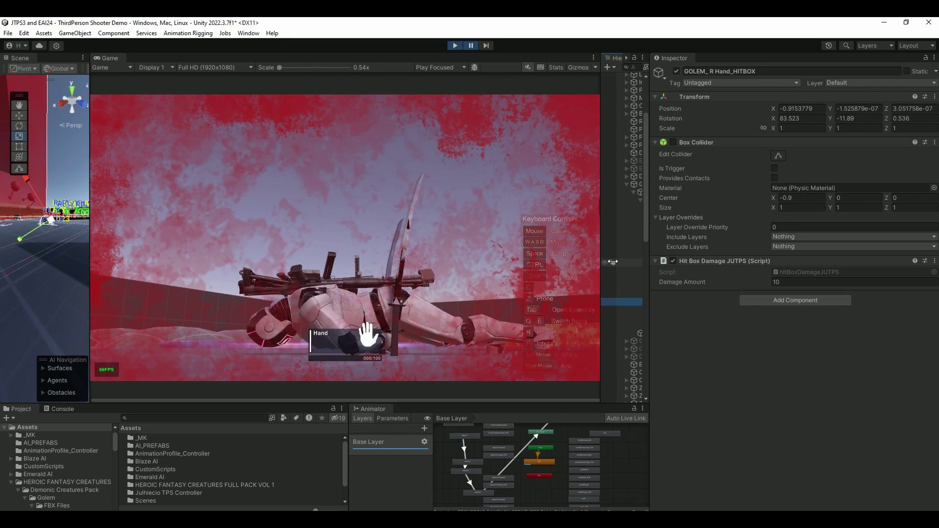